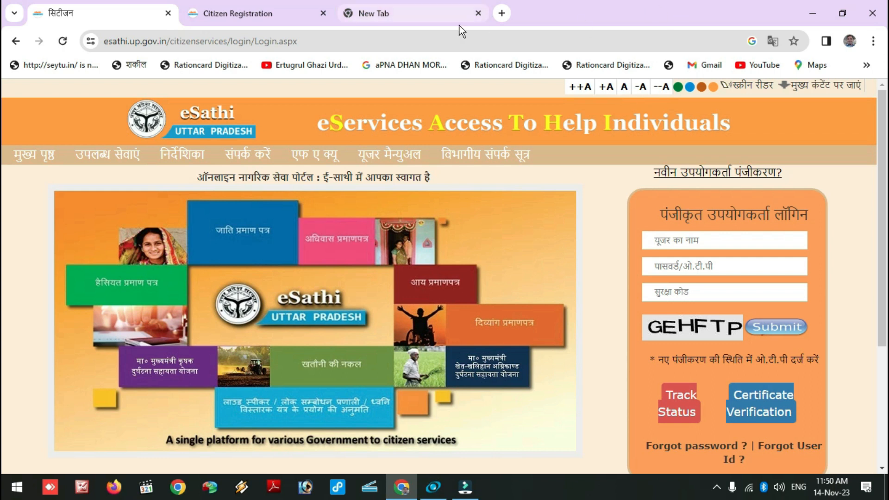
Step: Switch to the blank new tab and put the cursor in the Google search box
{"action": "left_click", "coordinate": [440, 19]}
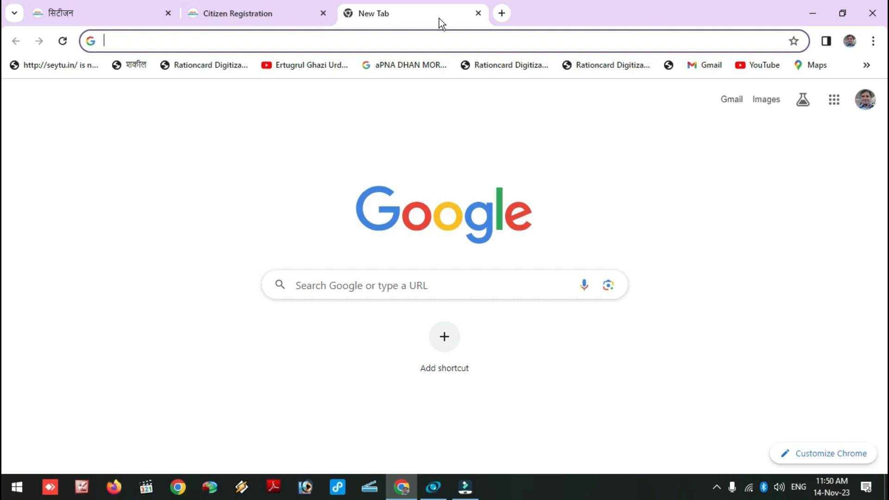
{"action": "left_click", "coordinate": [475, 284]}
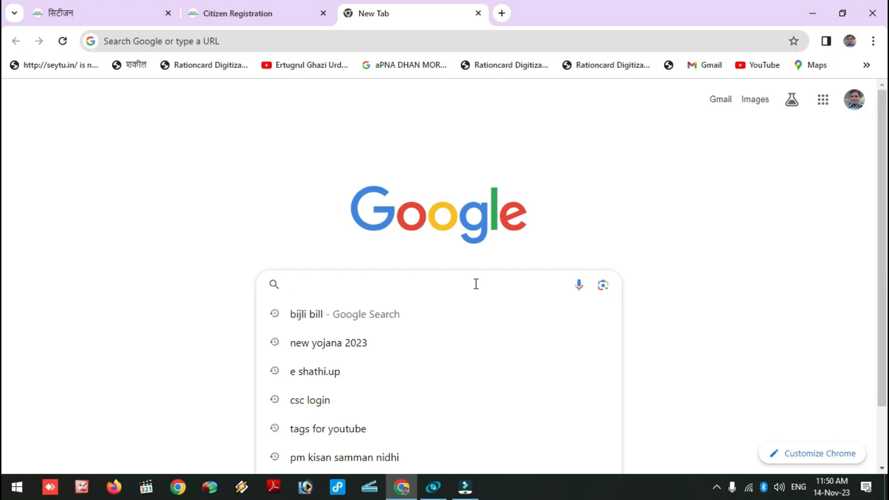
Step: Search Google for 'E SARTI', choose the 'e sarathi up' suggestion, and open the E-Sathi result
{"action": "type", "text": "E SARTI"}
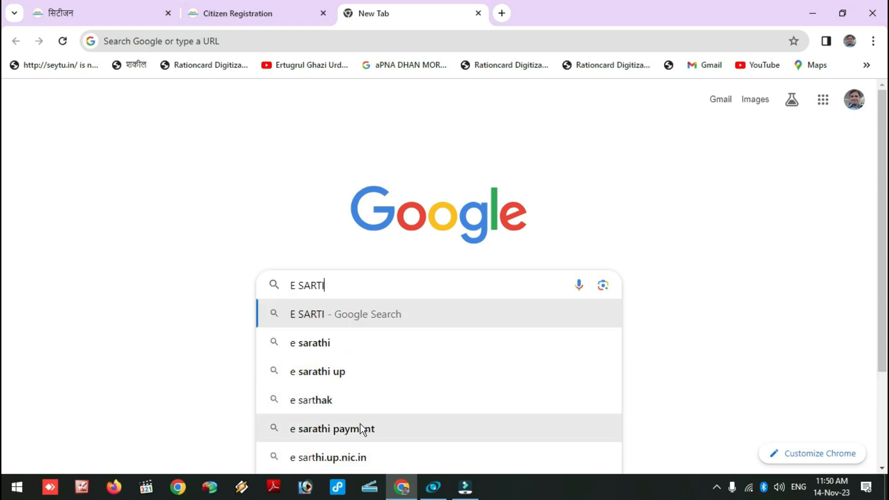
{"action": "left_click", "coordinate": [346, 380]}
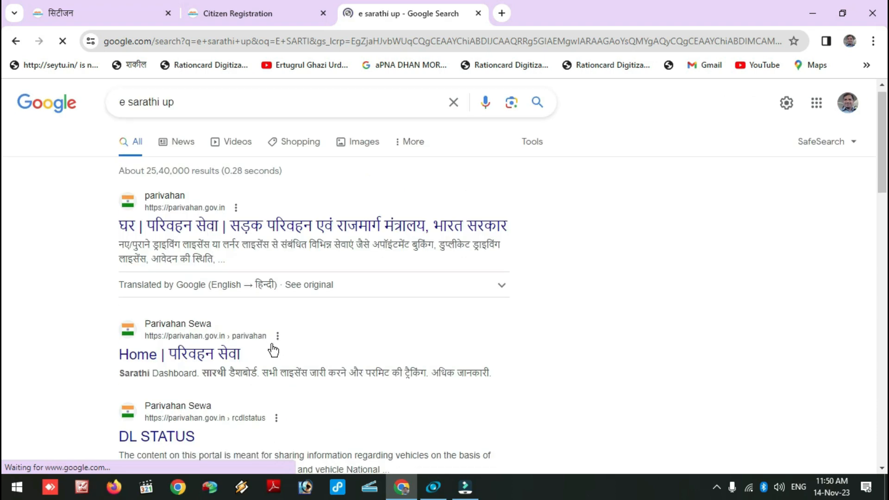
{"action": "scroll", "coordinate": [273, 347], "scroll_direction": "down", "scroll_amount": 3}
{"action": "scroll", "coordinate": [150, 419], "scroll_direction": "down", "scroll_amount": 3}
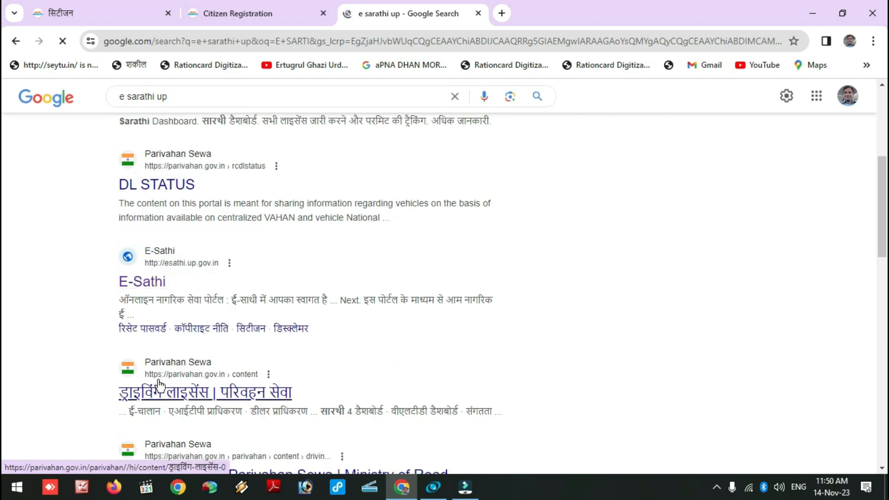
{"action": "left_click", "coordinate": [162, 291]}
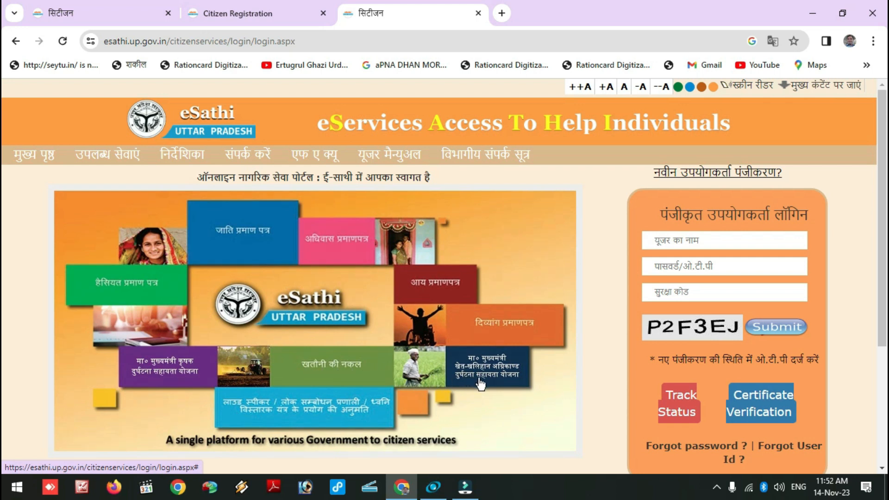
Step: Scroll the eSathi login page down to its footer and back to the top
{"action": "scroll", "coordinate": [330, 339], "scroll_direction": "down", "scroll_amount": 3}
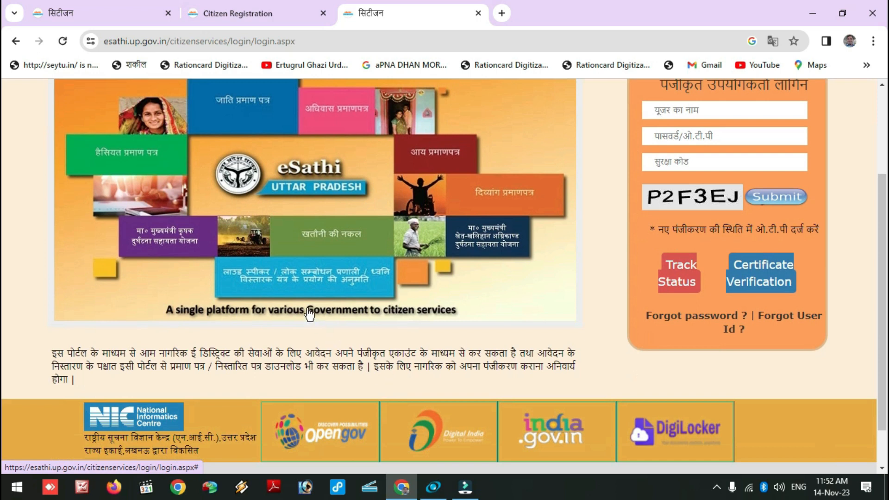
{"action": "scroll", "coordinate": [309, 313], "scroll_direction": "up", "scroll_amount": 3}
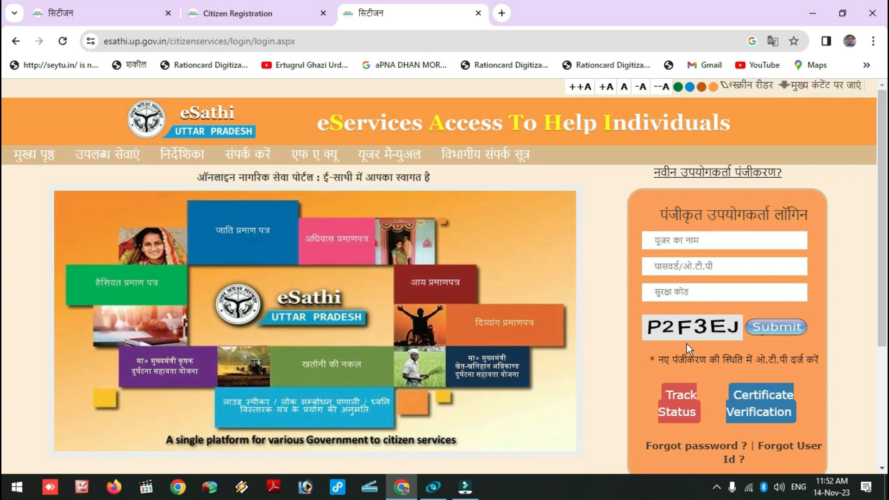
Step: Open the new user registration form and confirm the chosen login ID is available
{"action": "left_click", "coordinate": [709, 177]}
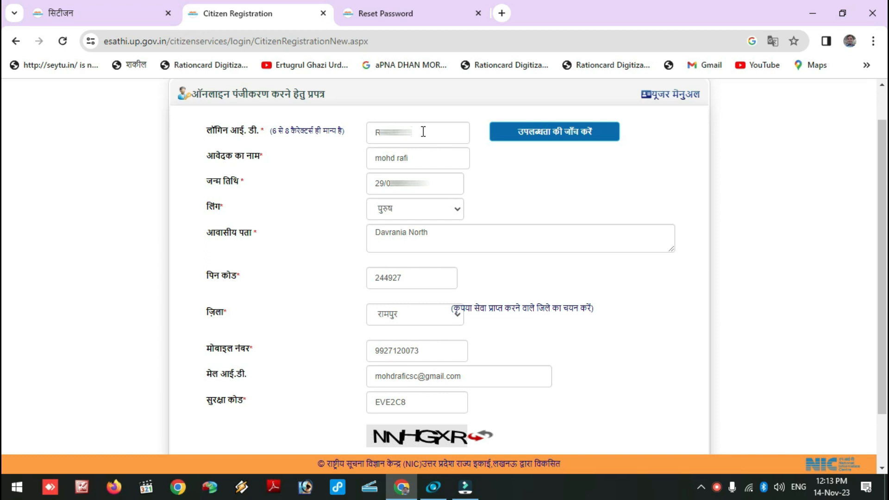
{"action": "left_click", "coordinate": [550, 139]}
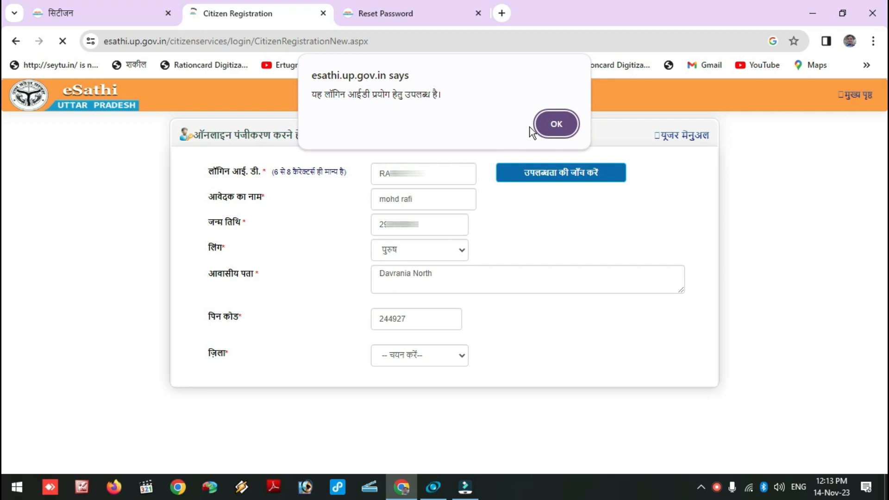
{"action": "left_click", "coordinate": [557, 129]}
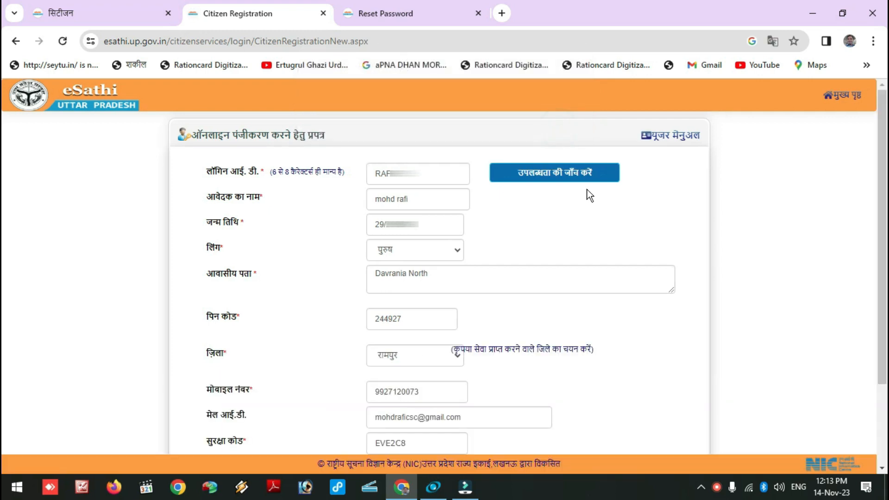
{"action": "scroll", "coordinate": [601, 213], "scroll_direction": "down", "scroll_amount": 2}
{"action": "scroll", "coordinate": [597, 211], "scroll_direction": "up", "scroll_amount": 3}
Step: Complete the applicant details and enter the refreshed security code KFZJR7
{"action": "left_click", "coordinate": [421, 197]}
{"action": "left_click", "coordinate": [460, 232]}
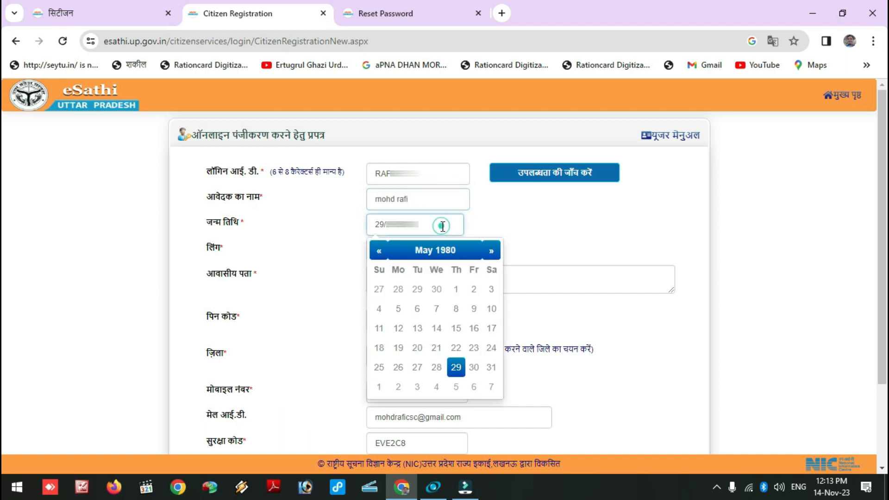
{"action": "left_click", "coordinate": [527, 224]}
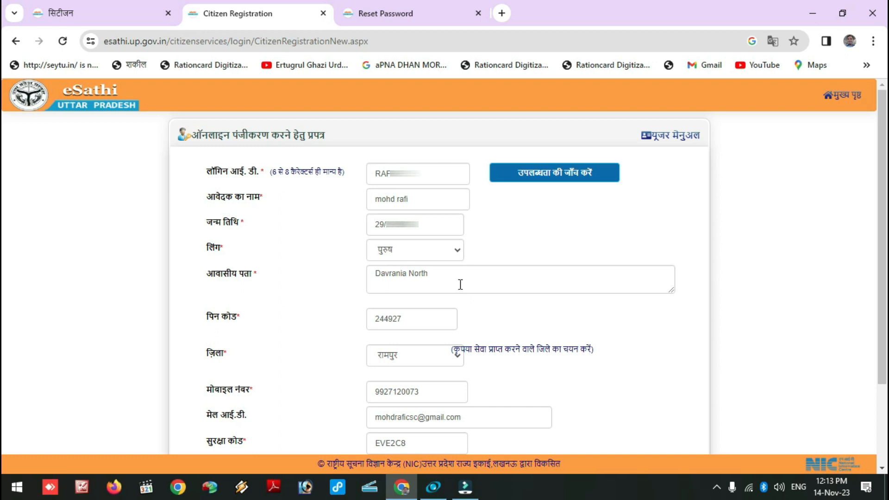
{"action": "scroll", "coordinate": [459, 283], "scroll_direction": "down", "scroll_amount": 2}
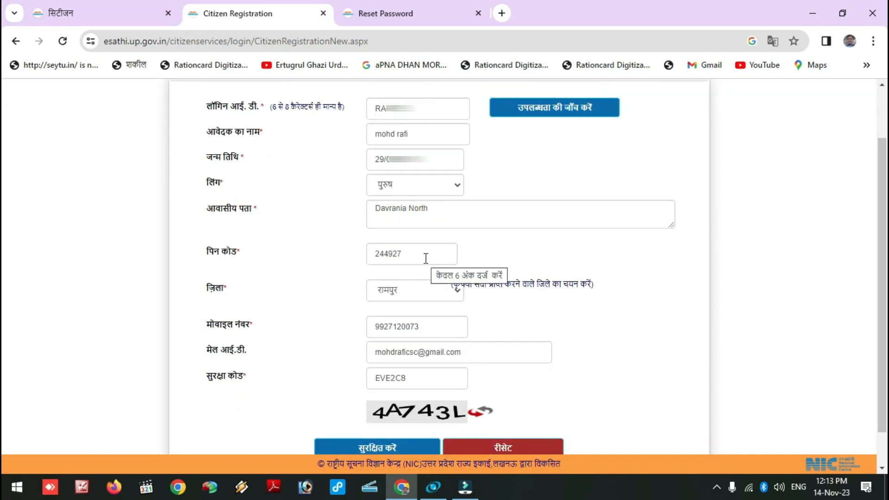
{"action": "scroll", "coordinate": [426, 258], "scroll_direction": "down", "scroll_amount": 1}
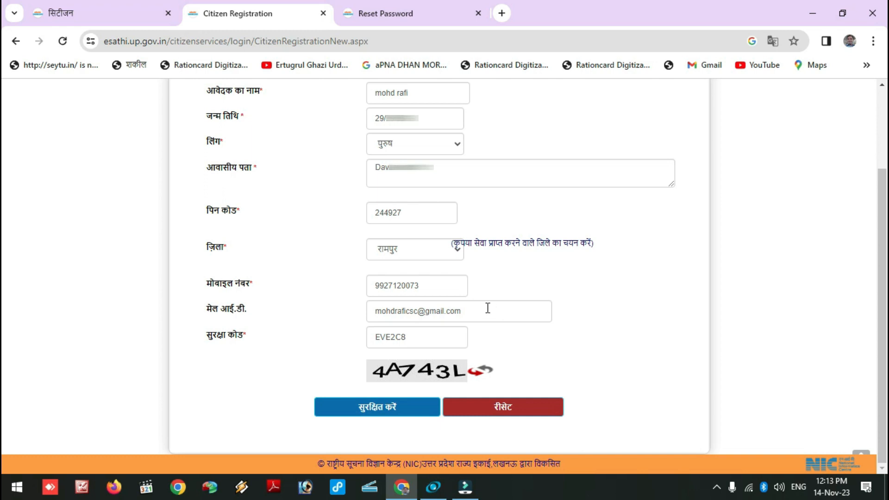
{"action": "left_click", "coordinate": [485, 373]}
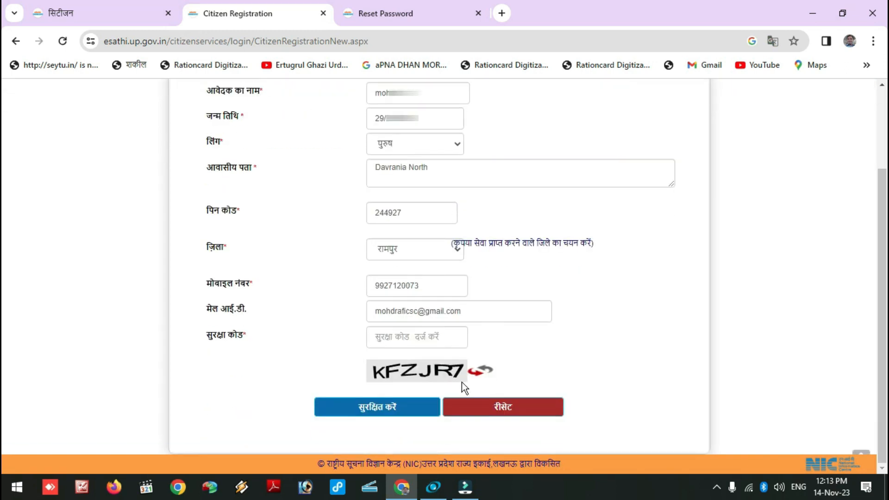
{"action": "left_click", "coordinate": [440, 338]}
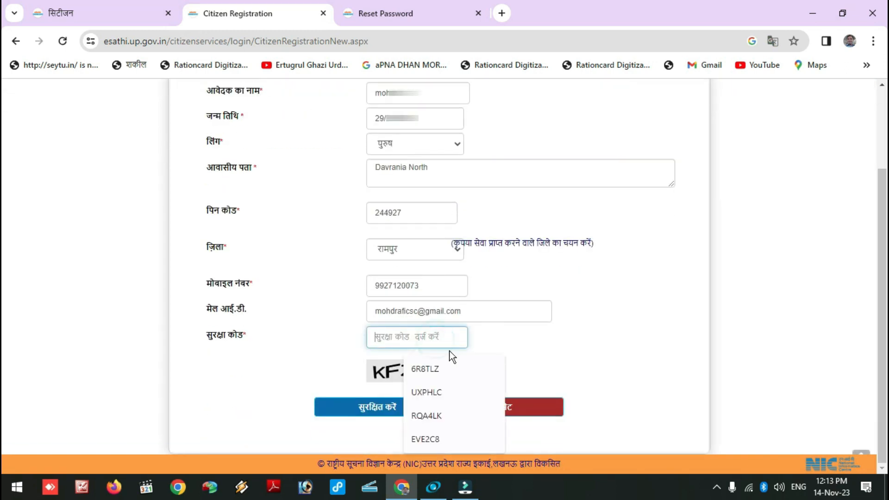
{"action": "type", "text": "KFZJR7"}
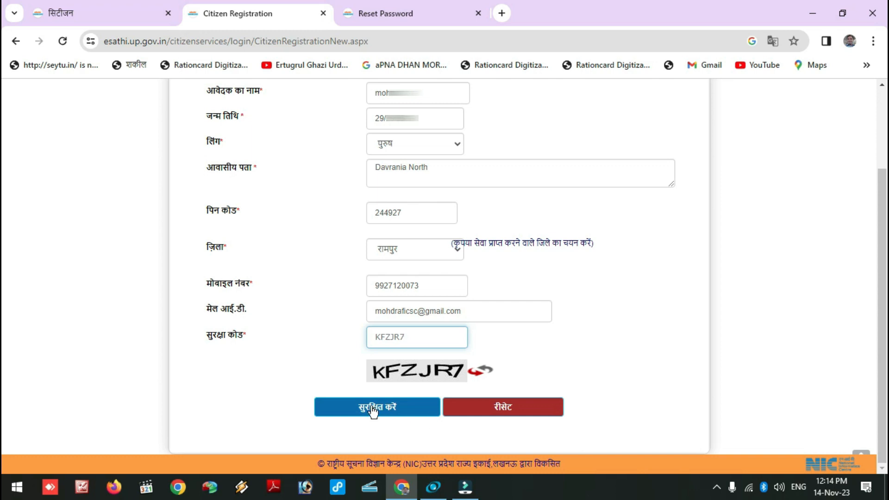
{"action": "left_click", "coordinate": [373, 408]}
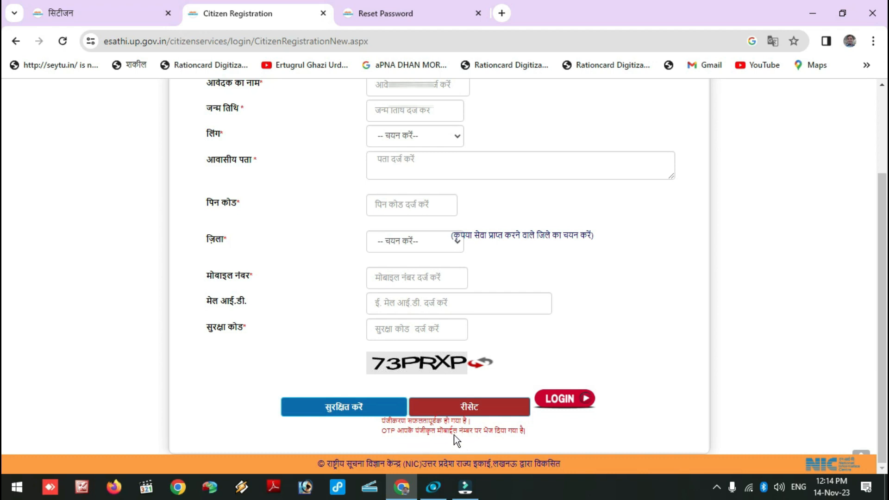
{"action": "left_click", "coordinate": [556, 407]}
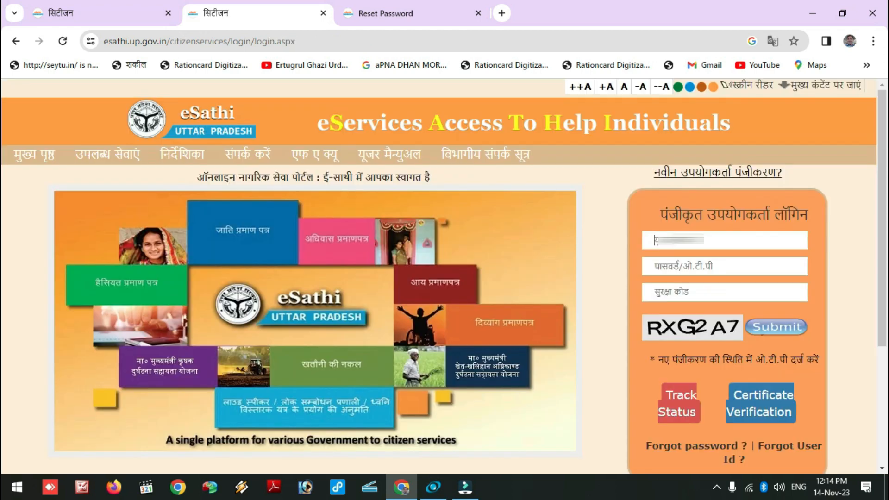
{"action": "left_click", "coordinate": [725, 263]}
{"action": "left_click", "coordinate": [690, 270]}
{"action": "key", "text": "ctrl+v"}
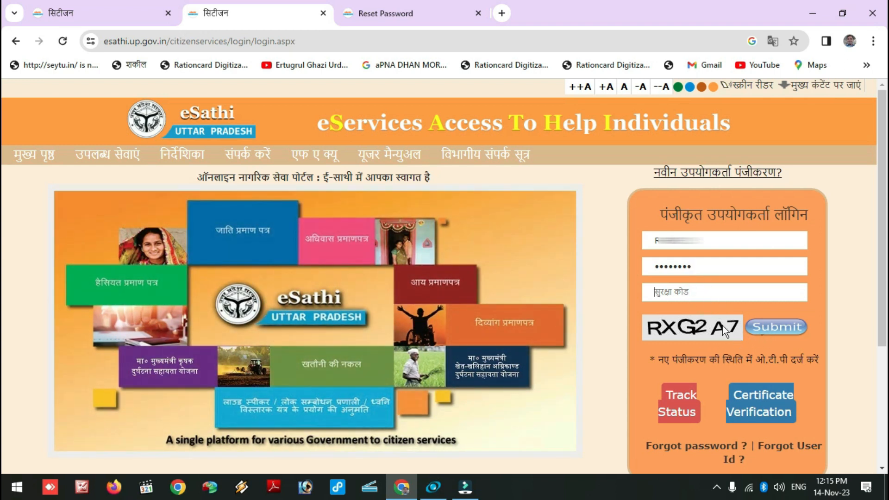
{"action": "left_click", "coordinate": [698, 297]}
{"action": "left_click", "coordinate": [770, 328]}
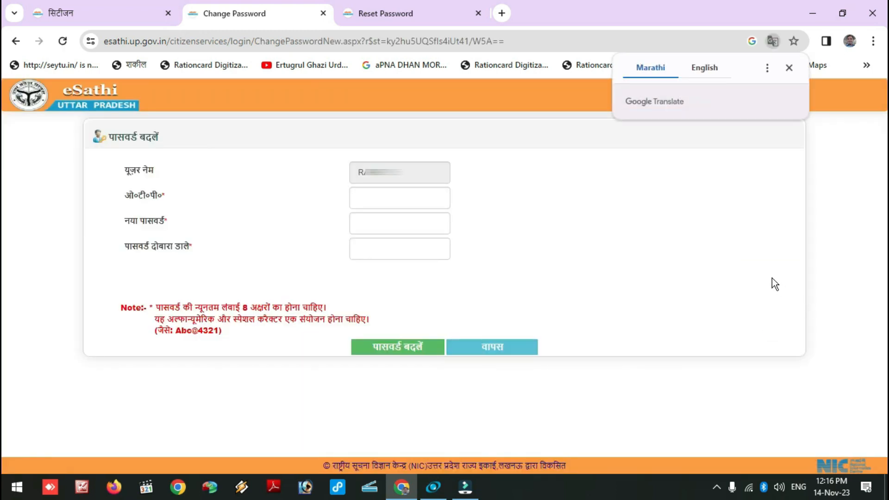
Step: Enter the received OTP and the new password twice, save it, and return to login
{"action": "left_click", "coordinate": [408, 192]}
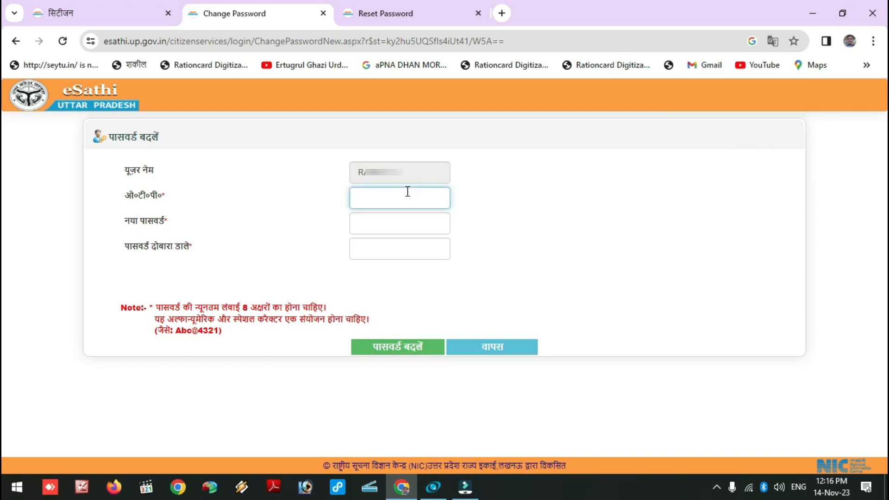
{"action": "key", "text": "ctrl+v"}
{"action": "left_click", "coordinate": [383, 226]}
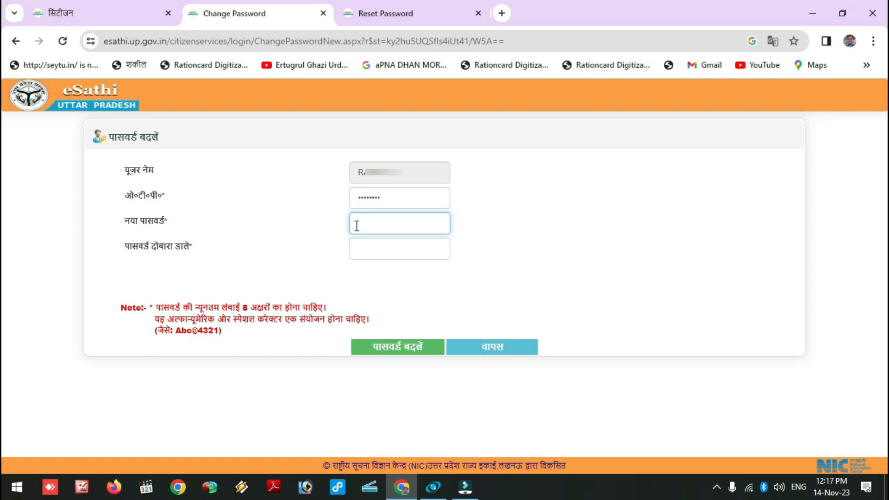
{"action": "key", "text": "ctrl+v"}
{"action": "left_click", "coordinate": [397, 253]}
{"action": "key", "text": "ctrl+v"}
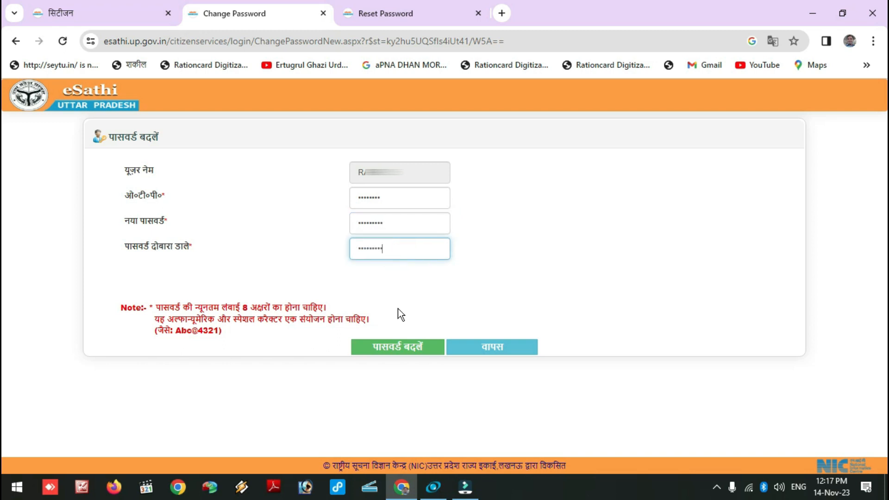
{"action": "left_click", "coordinate": [407, 348]}
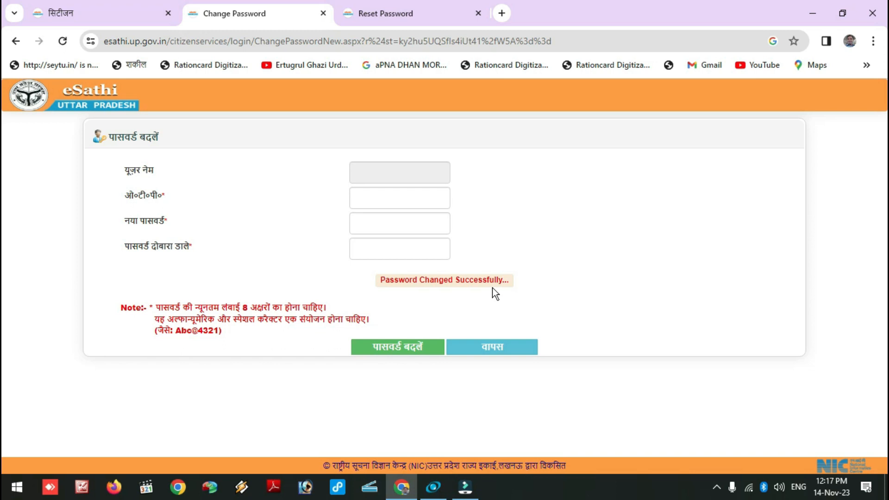
{"action": "left_click", "coordinate": [501, 352]}
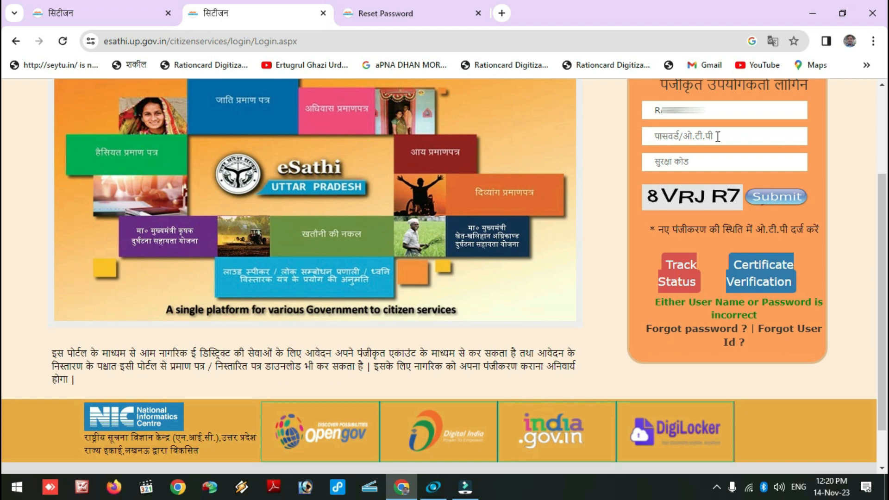
{"action": "left_click", "coordinate": [718, 136]}
{"action": "key", "text": "ctrl+v"}
{"action": "left_click", "coordinate": [680, 163]}
{"action": "key", "text": "BackSpace"}
{"action": "key", "text": "BackSpace"}
{"action": "key", "text": "BackSpace"}
{"action": "key", "text": "BackSpace"}
{"action": "key", "text": "BackSpace"}
{"action": "key", "text": "BackSpace"}
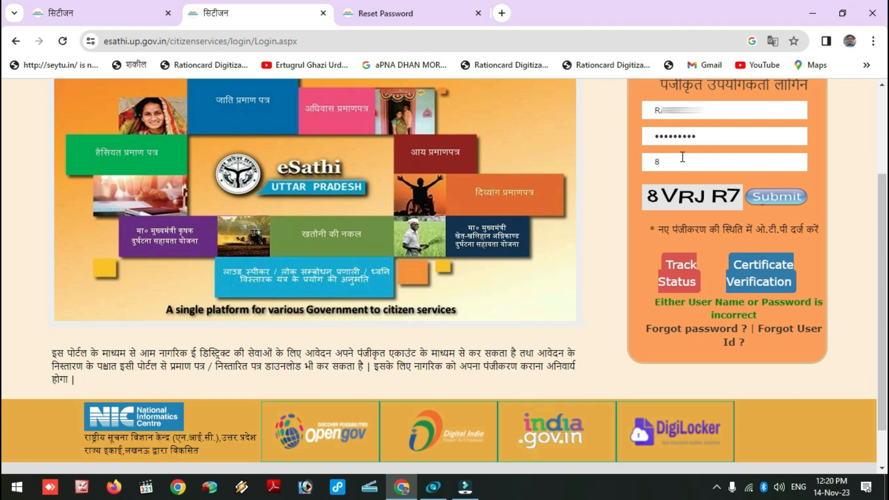
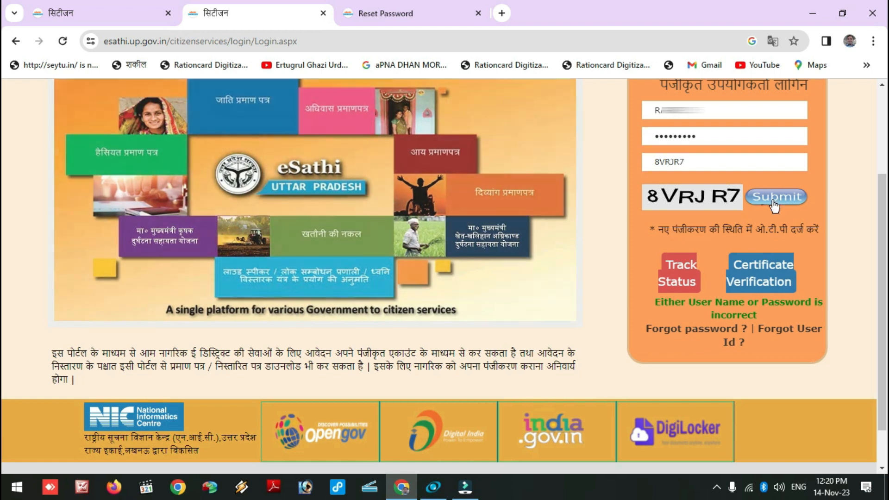
{"action": "left_click", "coordinate": [773, 200]}
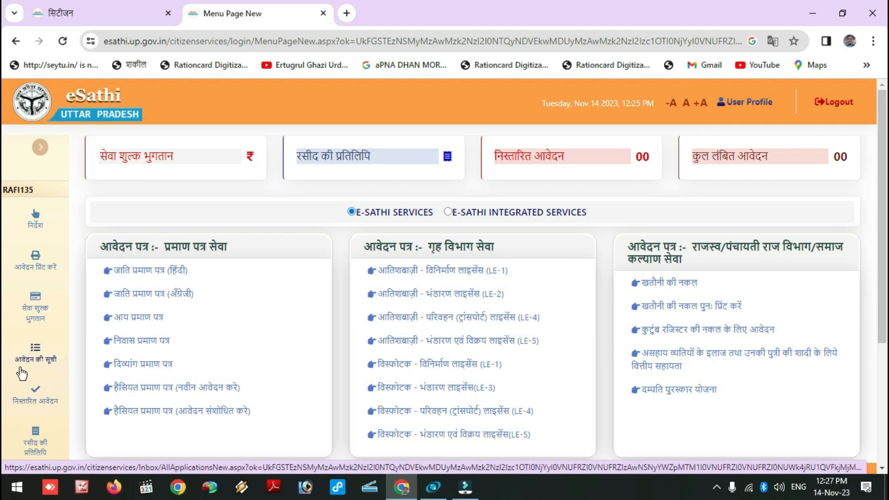
Step: Browse the services menu, then select E-SATHI INTEGRATED SERVICES to list the department cards
{"action": "scroll", "coordinate": [36, 340], "scroll_direction": "down", "scroll_amount": 1}
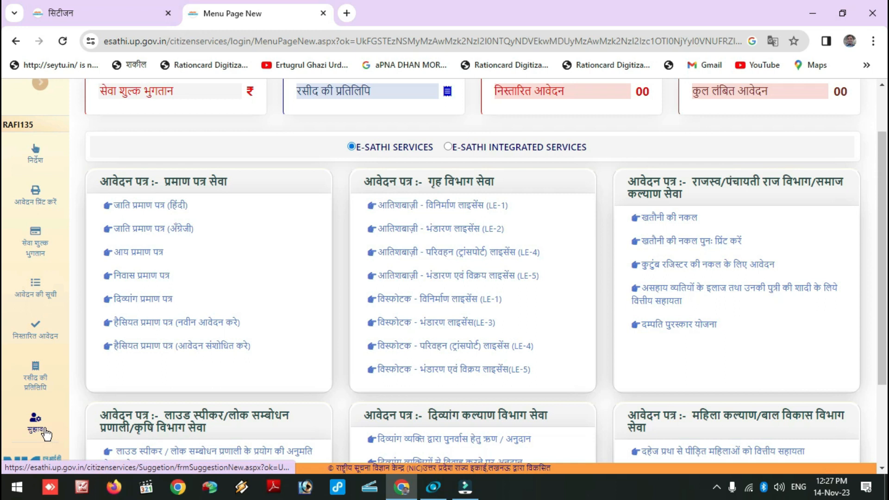
{"action": "scroll", "coordinate": [47, 433], "scroll_direction": "down", "scroll_amount": 2}
{"action": "scroll", "coordinate": [66, 419], "scroll_direction": "up", "scroll_amount": 3}
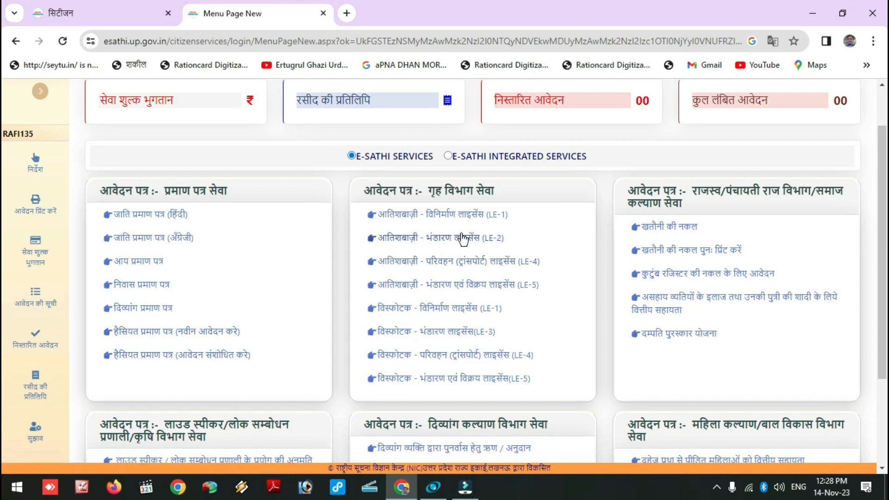
{"action": "scroll", "coordinate": [461, 292], "scroll_direction": "down", "scroll_amount": 2}
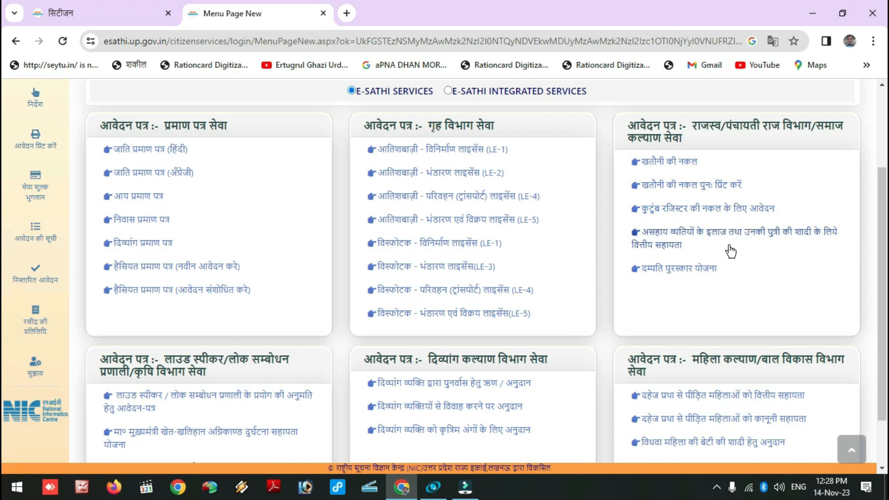
{"action": "scroll", "coordinate": [730, 252], "scroll_direction": "down", "scroll_amount": 1}
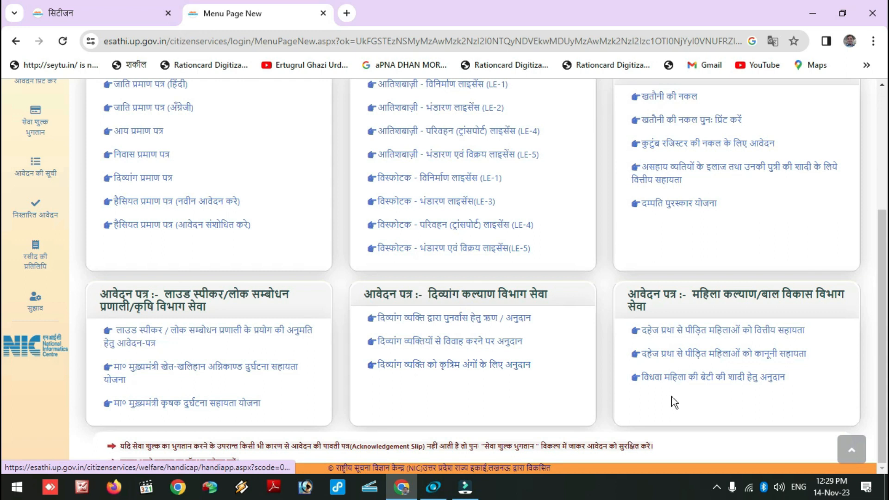
{"action": "scroll", "coordinate": [640, 378], "scroll_direction": "up", "scroll_amount": 4}
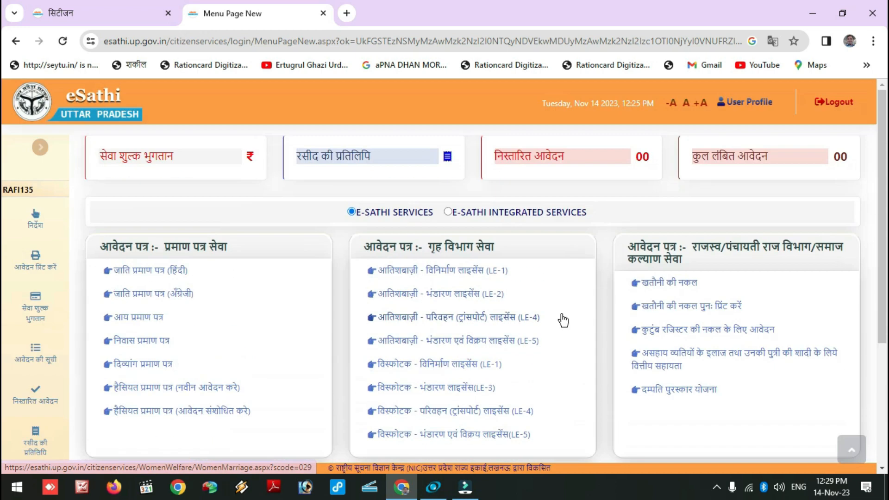
{"action": "left_click", "coordinate": [447, 211]}
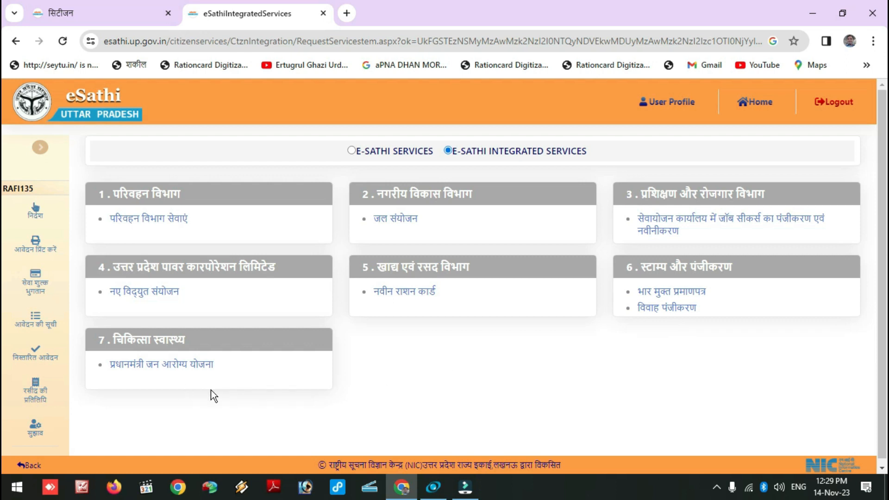
Step: Scroll down the Integrated Services page to view the remaining department cards
{"action": "scroll", "coordinate": [370, 408], "scroll_direction": "down", "scroll_amount": 1}
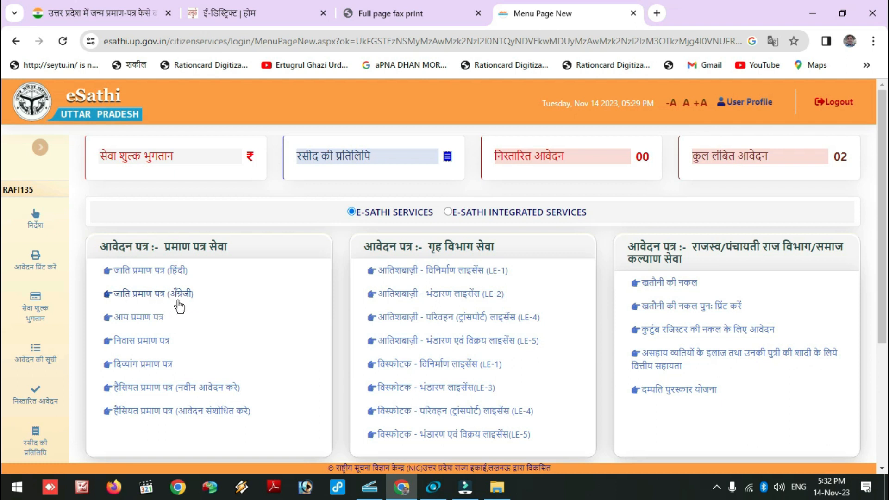
Step: Open the निवास प्रमाण पत्र link under प्रमाण पत्र सेवा for the domicile application
{"action": "left_click", "coordinate": [147, 342]}
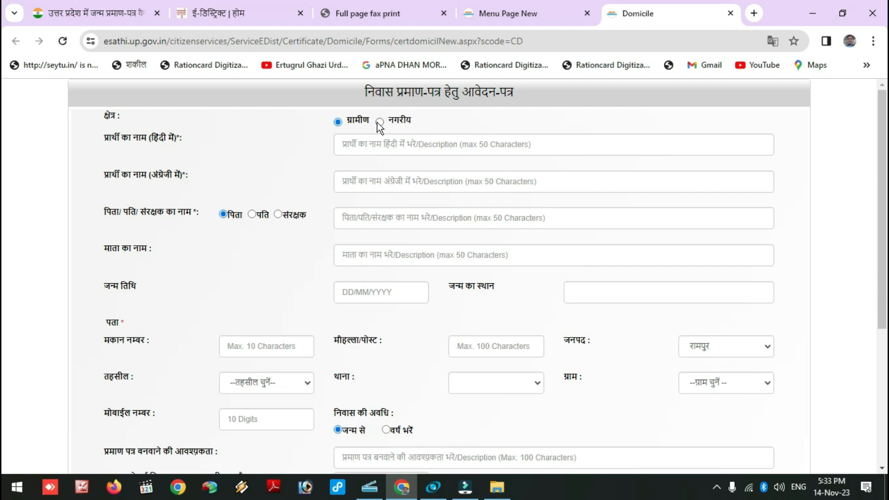
Step: Autofill the applicant's Hindi and English names and the father's and mother's names
{"action": "left_click", "coordinate": [574, 142]}
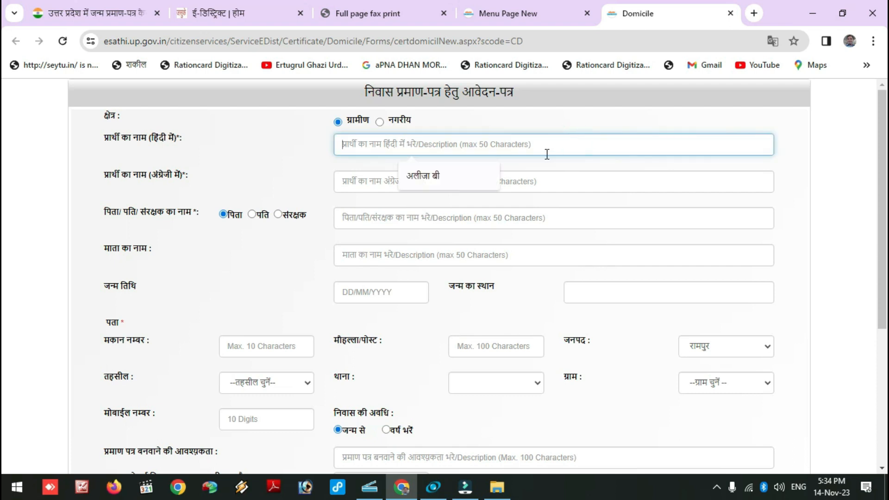
{"action": "left_click", "coordinate": [458, 176]}
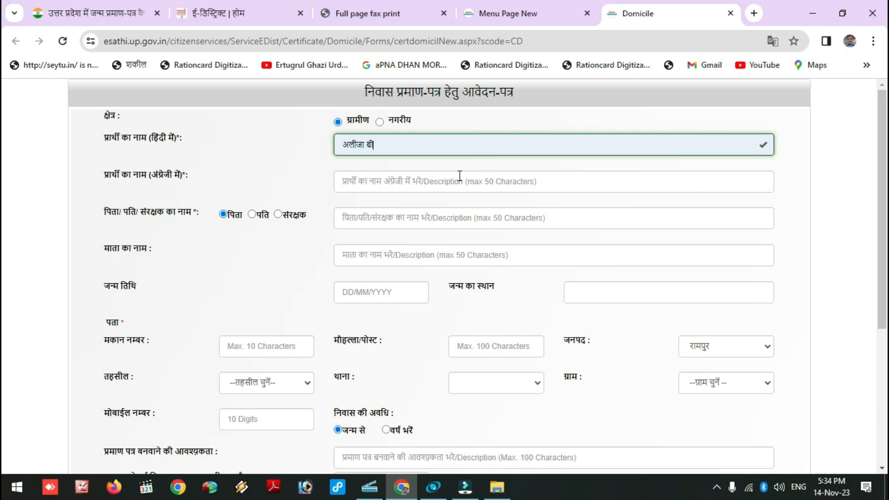
{"action": "left_click", "coordinate": [460, 175]}
{"action": "left_click", "coordinate": [431, 217]}
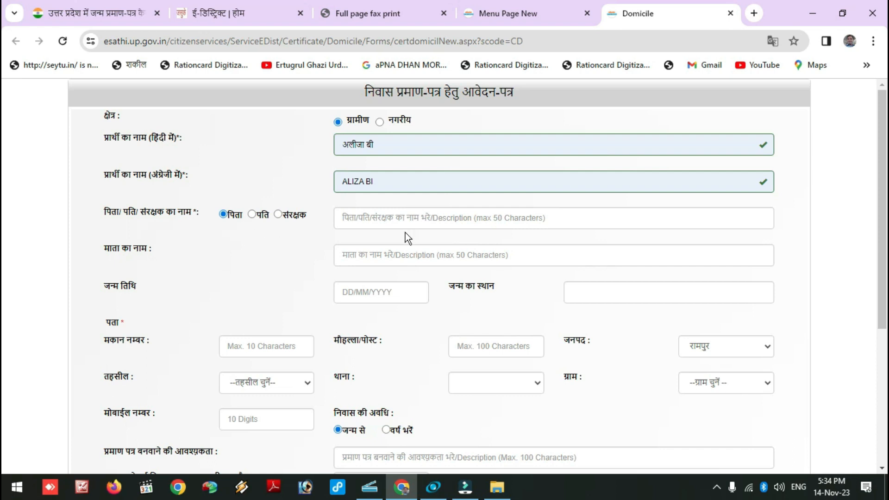
{"action": "left_click", "coordinate": [396, 221]}
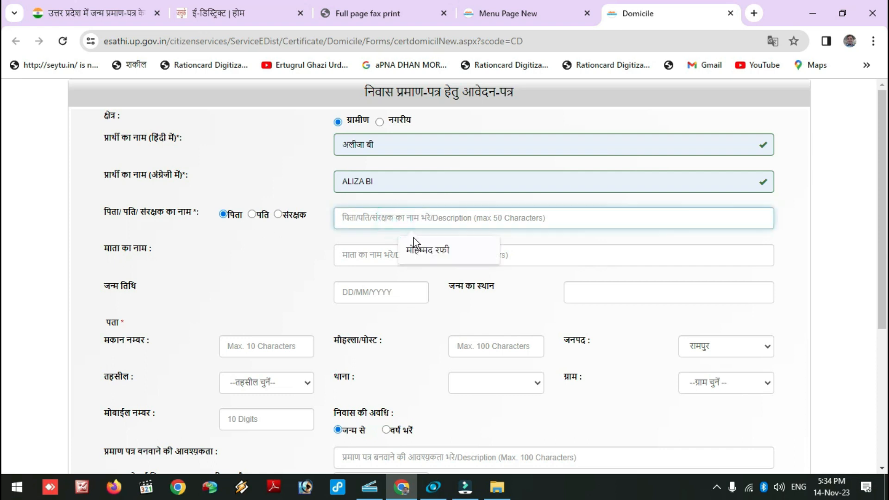
{"action": "left_click", "coordinate": [412, 253]}
{"action": "left_click", "coordinate": [376, 255]}
{"action": "left_click", "coordinate": [429, 289]}
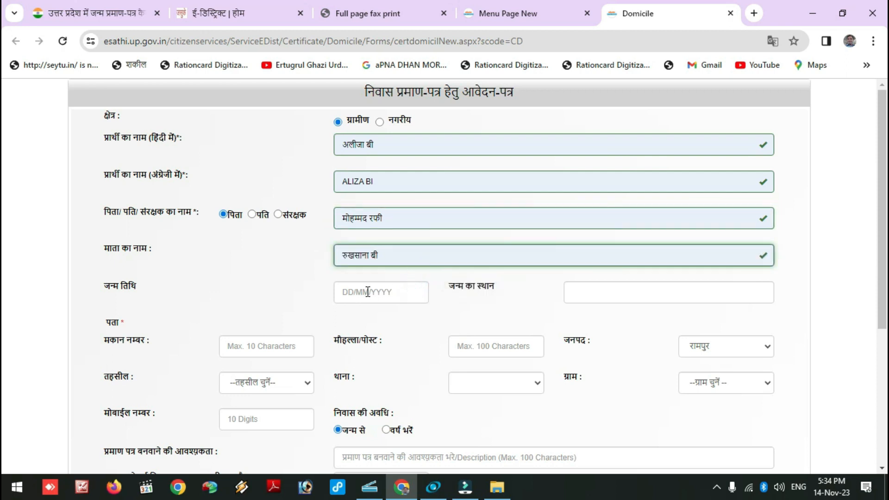
Step: Autofill the date of birth, birthplace, house number and mohalla/post
{"action": "left_click", "coordinate": [382, 293]}
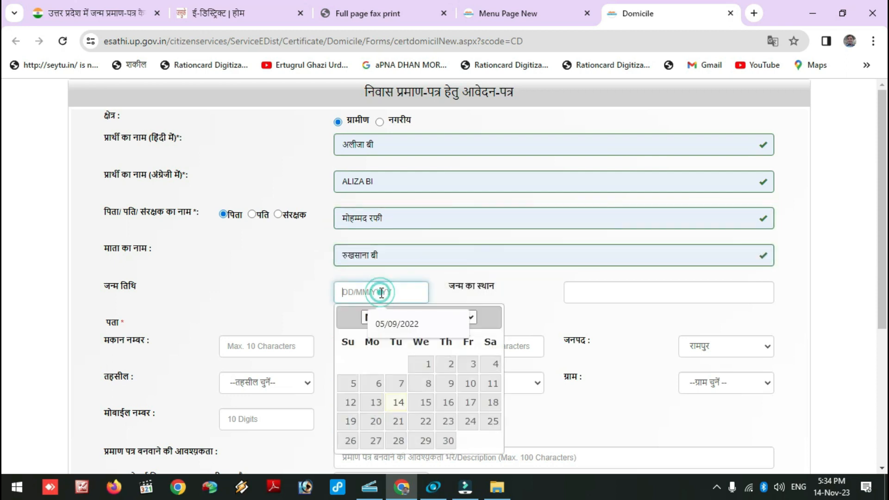
{"action": "left_click", "coordinate": [402, 319]}
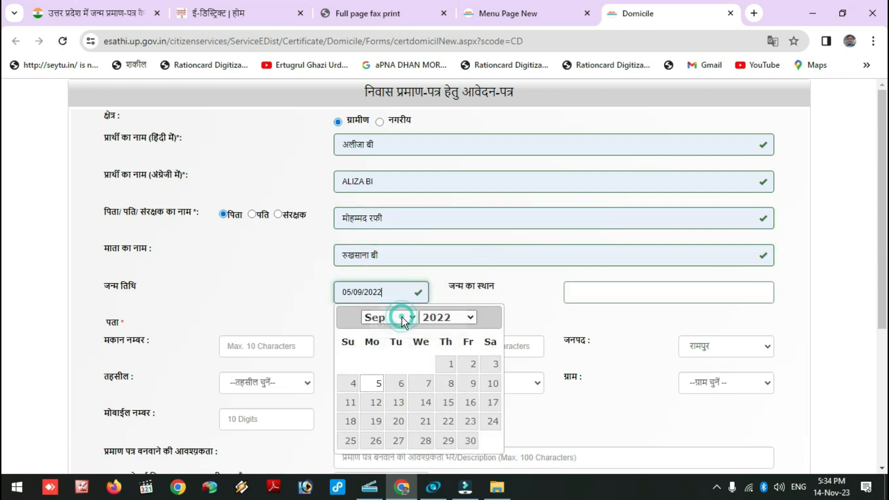
{"action": "left_click", "coordinate": [605, 296]}
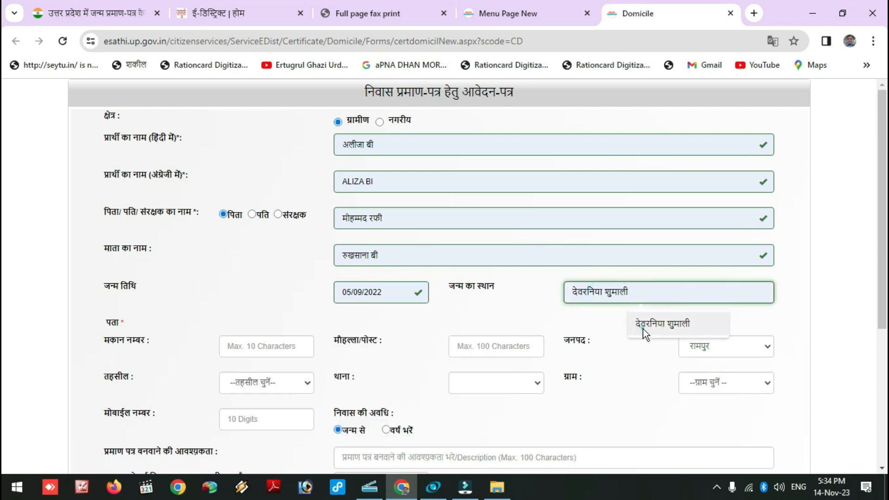
{"action": "left_click", "coordinate": [641, 324]}
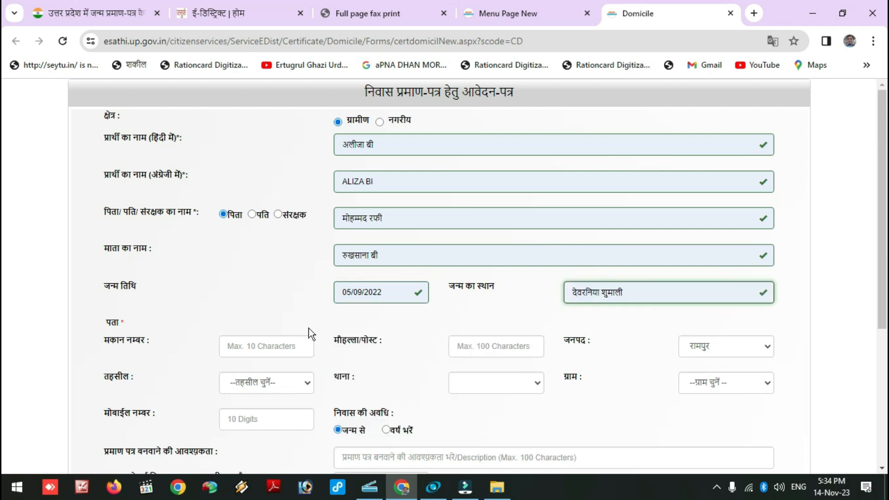
{"action": "left_click", "coordinate": [249, 348]}
{"action": "type", "text": "7"}
{"action": "left_click", "coordinate": [276, 380]}
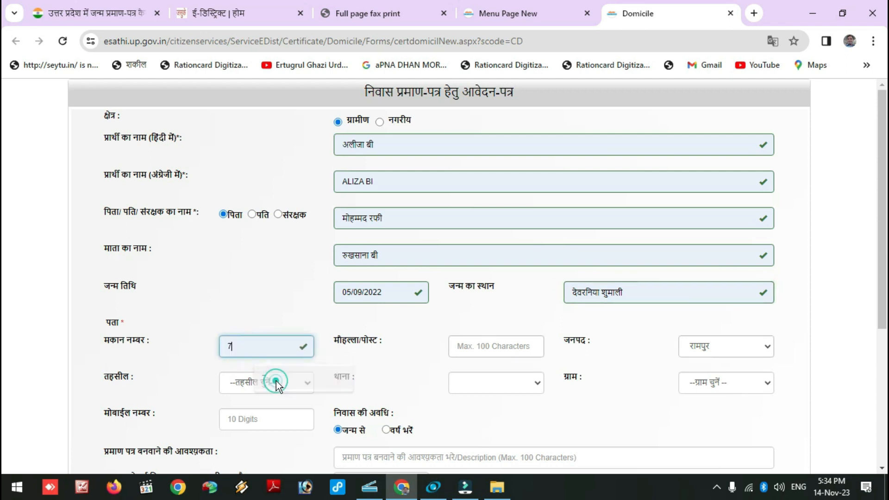
{"action": "left_click", "coordinate": [470, 346]}
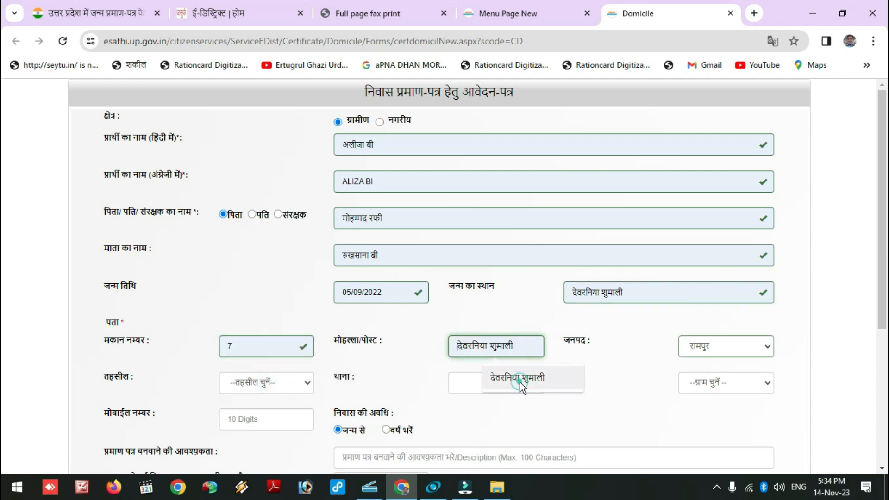
{"action": "left_click", "coordinate": [520, 381]}
{"action": "scroll", "coordinate": [730, 347], "scroll_direction": "down", "scroll_amount": 1}
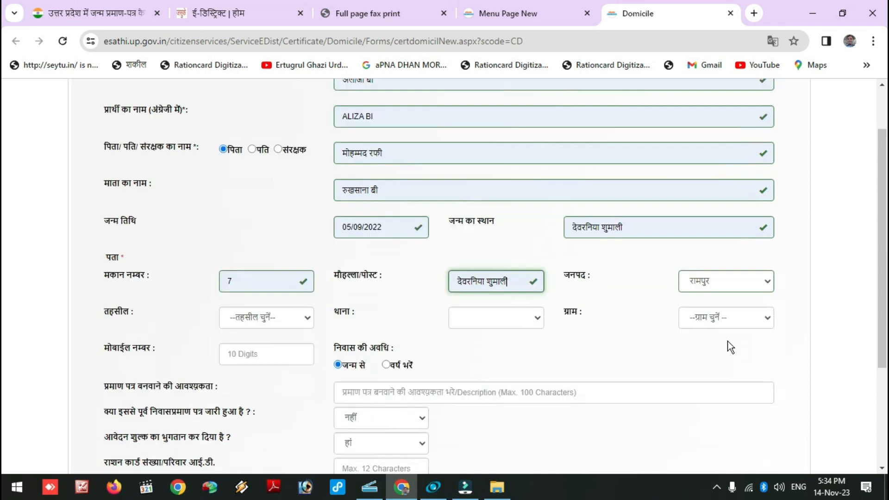
Step: Keep the district, choose tehsil रामपुर-सदर and police station थाना अजीमनगर, leaving village unselected
{"action": "left_click", "coordinate": [742, 283]}
{"action": "left_click", "coordinate": [717, 309]}
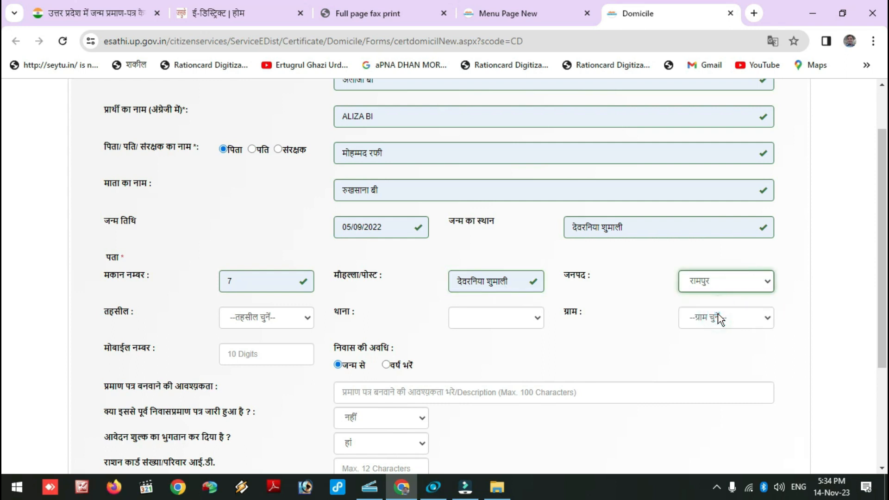
{"action": "left_click", "coordinate": [261, 318]}
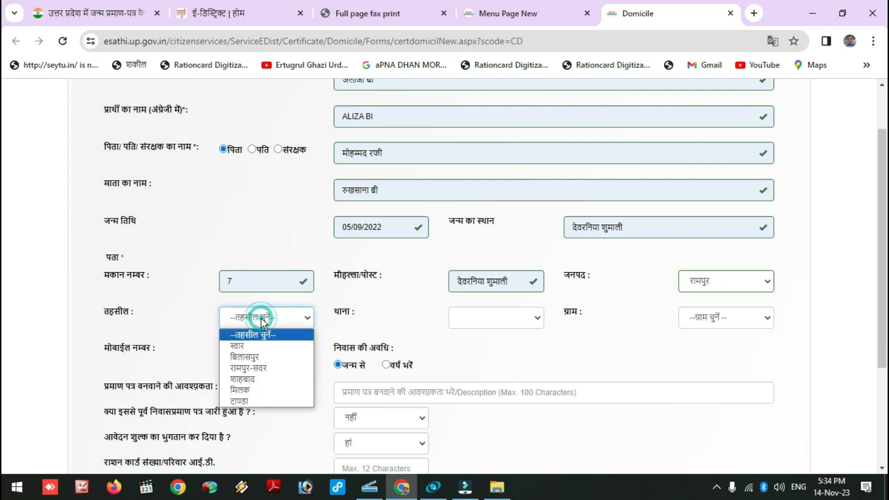
{"action": "left_click", "coordinate": [254, 368]}
{"action": "left_click", "coordinate": [496, 324]}
{"action": "left_click", "coordinate": [485, 356]}
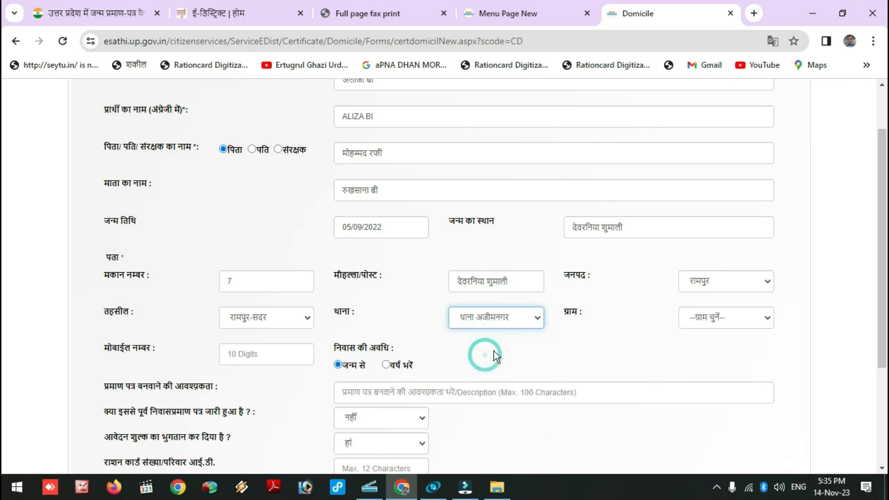
{"action": "left_click", "coordinate": [733, 319]}
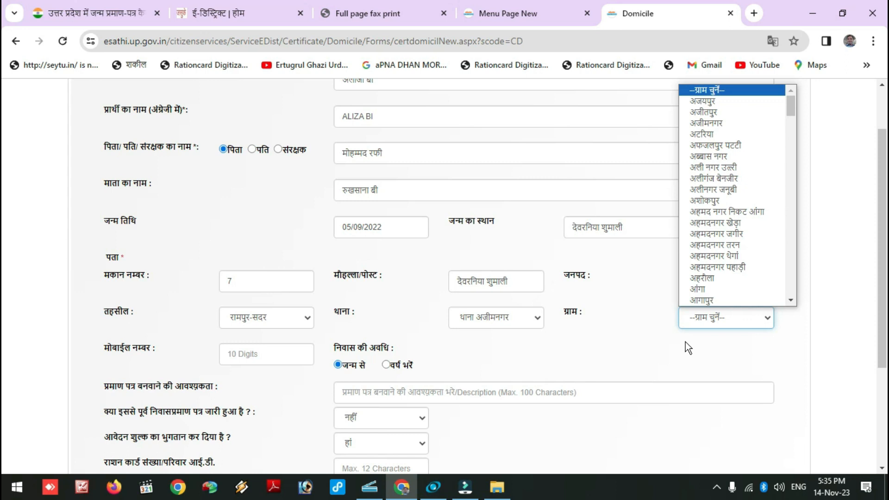
{"action": "left_click", "coordinate": [688, 347]}
{"action": "scroll", "coordinate": [685, 342], "scroll_direction": "up", "scroll_amount": 2}
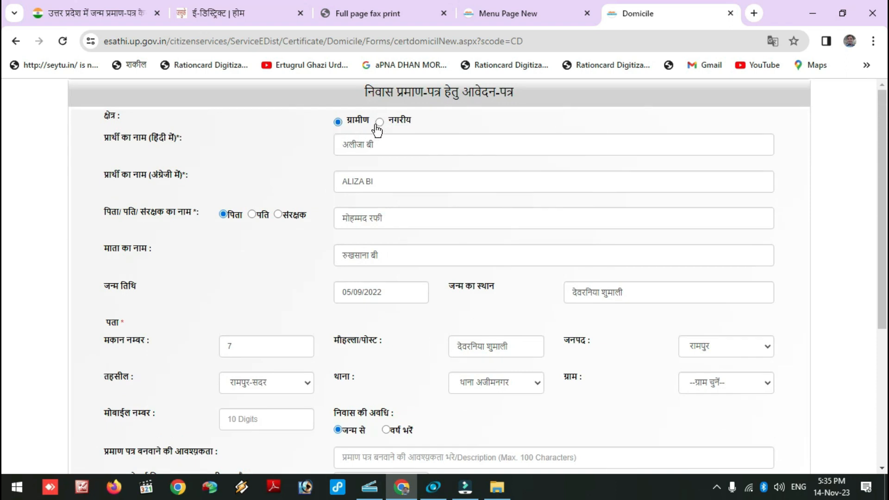
Step: Set the area to नगरीय, edit mohalla to ग्राम देवरनिया शुमाली, and autofill the mobile number
{"action": "left_click", "coordinate": [377, 124]}
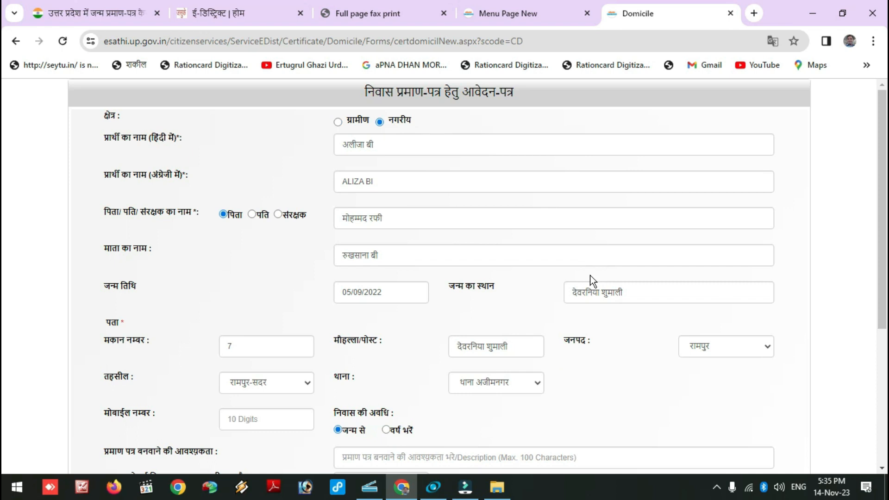
{"action": "scroll", "coordinate": [588, 278], "scroll_direction": "down", "scroll_amount": 4}
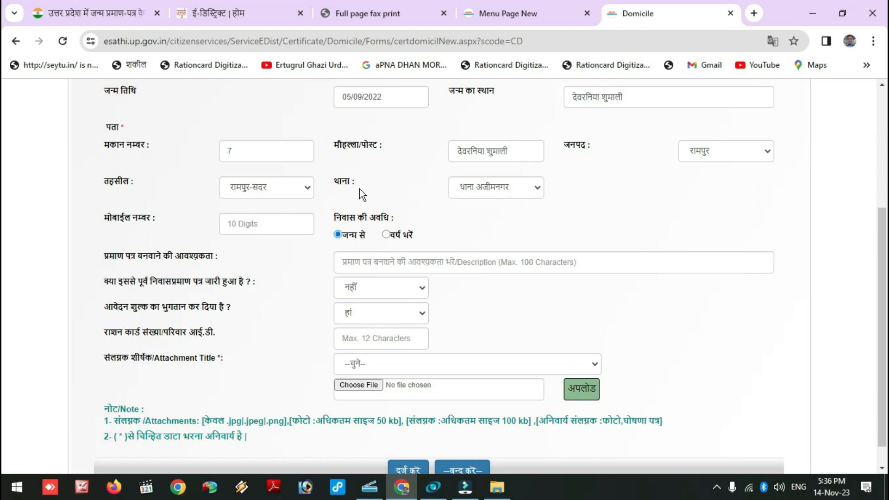
{"action": "left_click", "coordinate": [459, 155]}
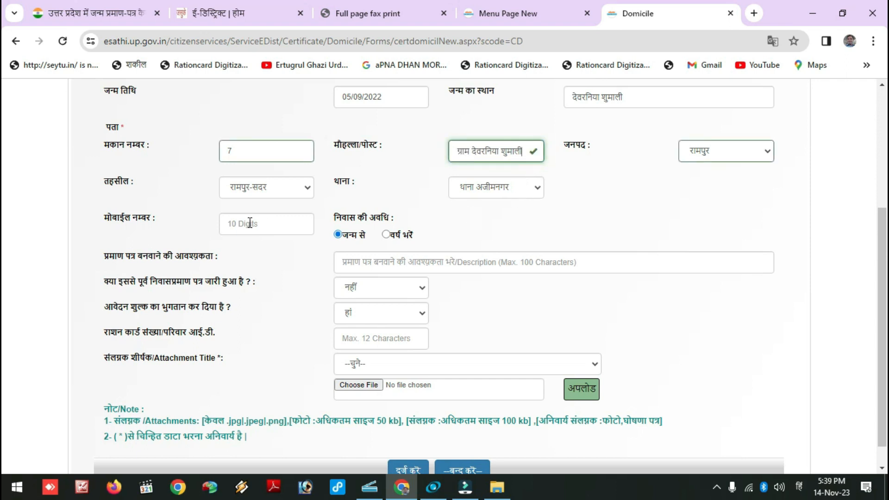
{"action": "left_click", "coordinate": [249, 223]}
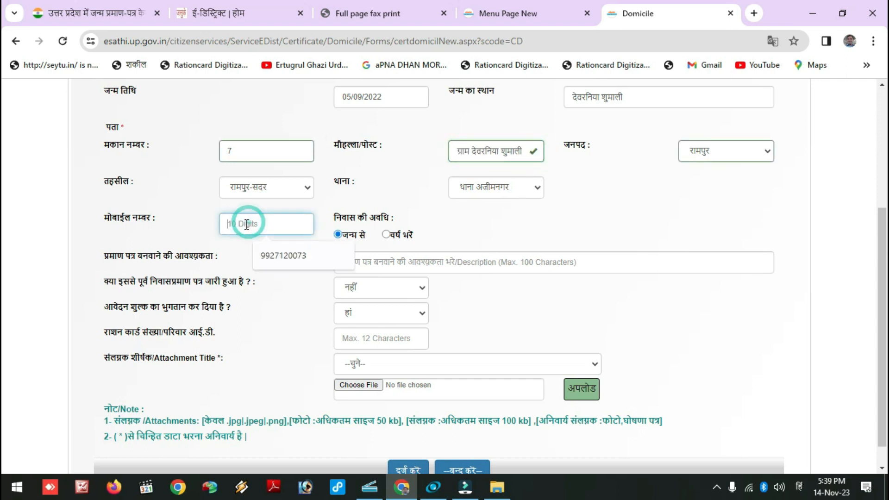
{"action": "left_click", "coordinate": [287, 267]}
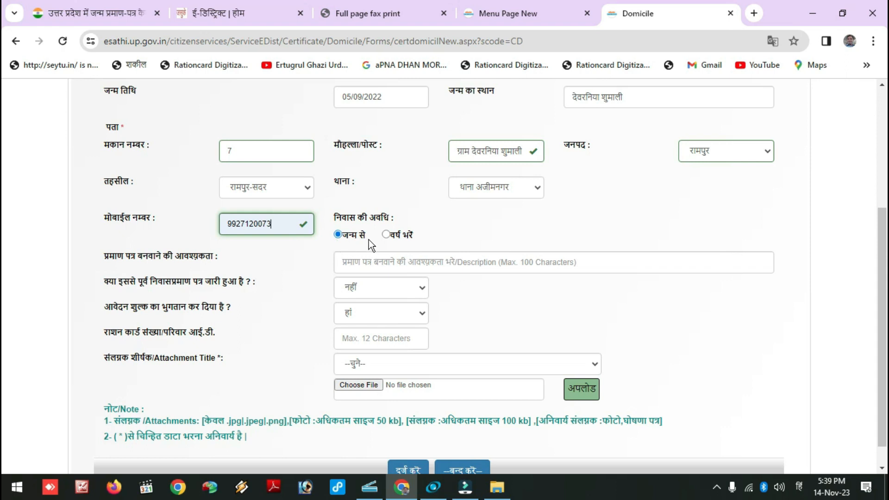
{"action": "left_click", "coordinate": [385, 260]}
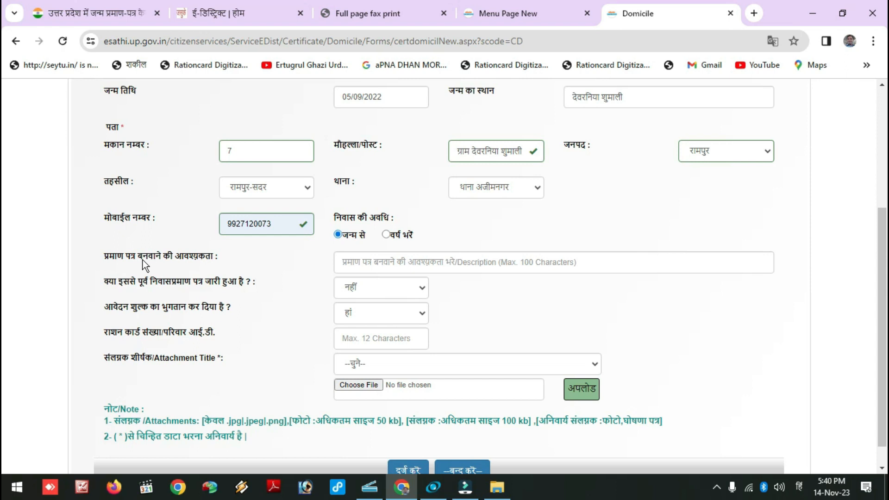
Step: Choose शिक्षा as the reason the certificate is needed
{"action": "left_click", "coordinate": [385, 261]}
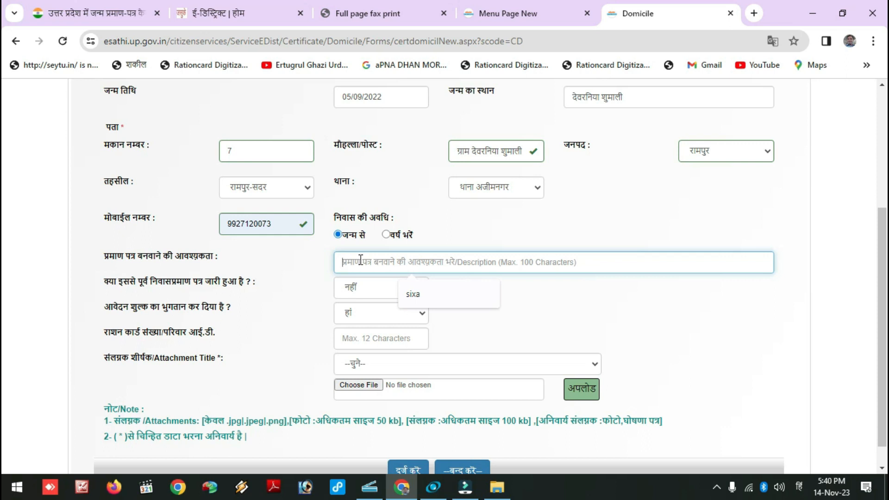
{"action": "left_click", "coordinate": [413, 294]}
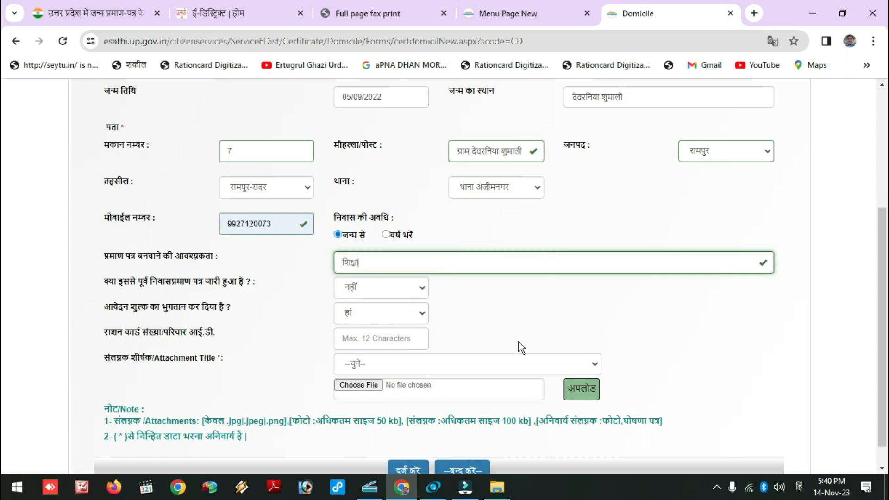
{"action": "scroll", "coordinate": [435, 331], "scroll_direction": "down", "scroll_amount": 1}
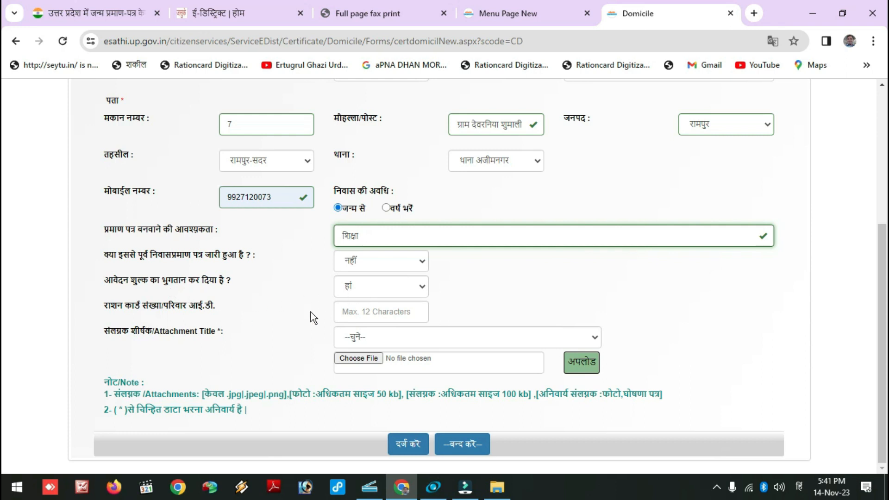
Step: Paste the ration card number and set the attachment title to फोटो
{"action": "left_click", "coordinate": [379, 316]}
{"action": "key", "text": "ctrl+v"}
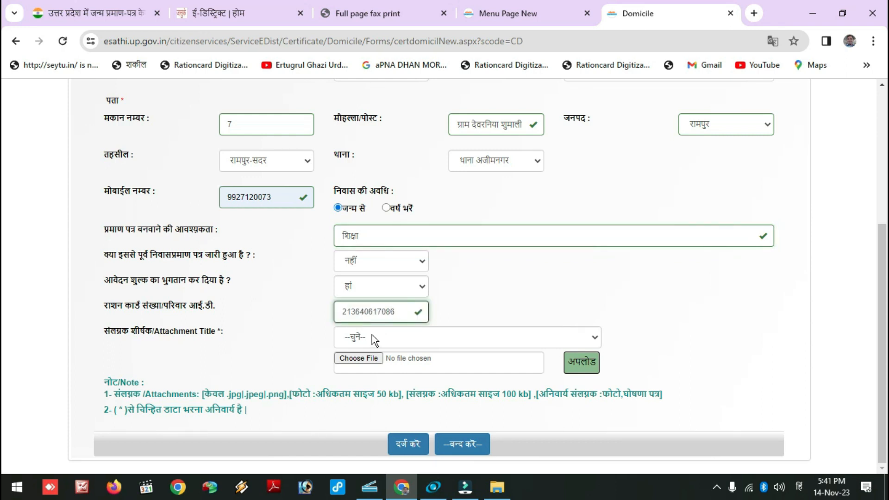
{"action": "left_click", "coordinate": [371, 334]}
{"action": "left_click", "coordinate": [372, 363]}
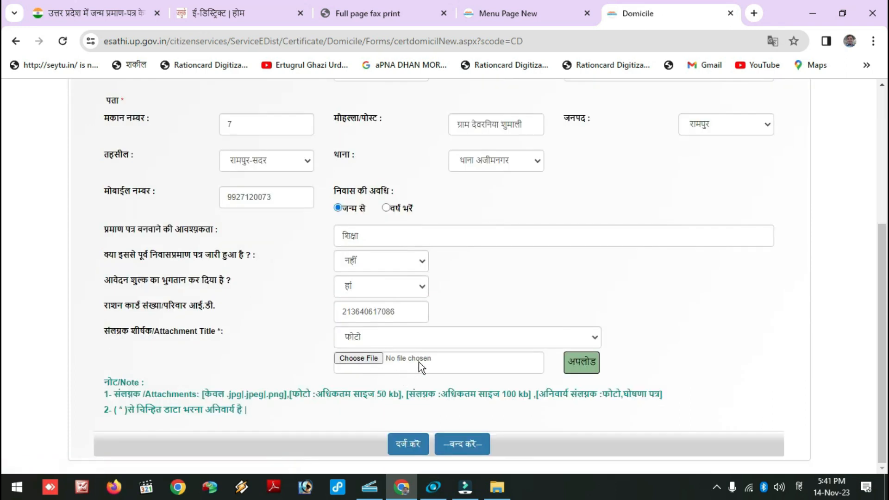
Step: Choose the photo image, then upload GAUSDA.jpg as the स्वप्रमाणित घोषणा पत्र attachment
{"action": "left_click", "coordinate": [346, 357]}
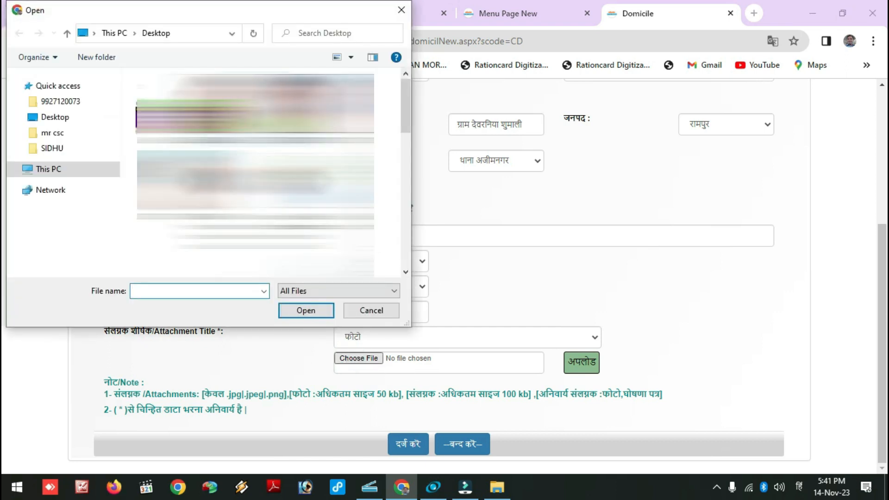
{"action": "left_click", "coordinate": [255, 86]}
{"action": "left_click", "coordinate": [305, 309]}
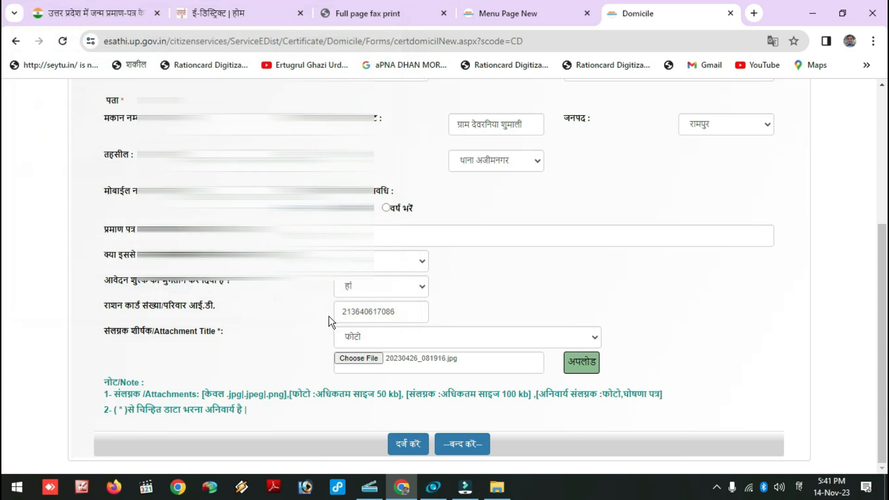
{"action": "left_click", "coordinate": [544, 340]}
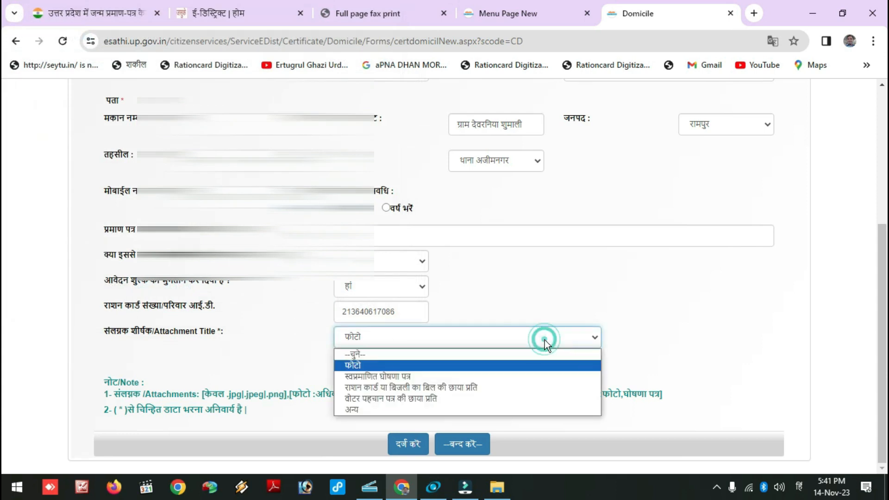
{"action": "left_click", "coordinate": [426, 376]}
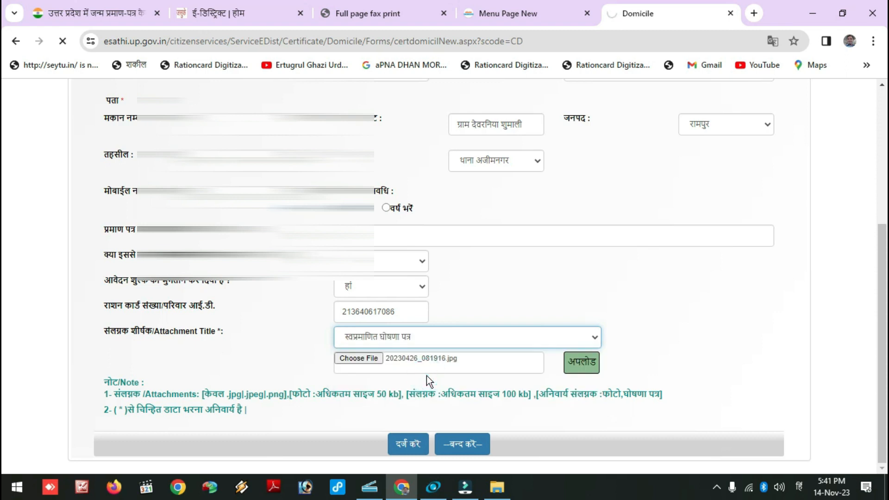
{"action": "left_click", "coordinate": [369, 359]}
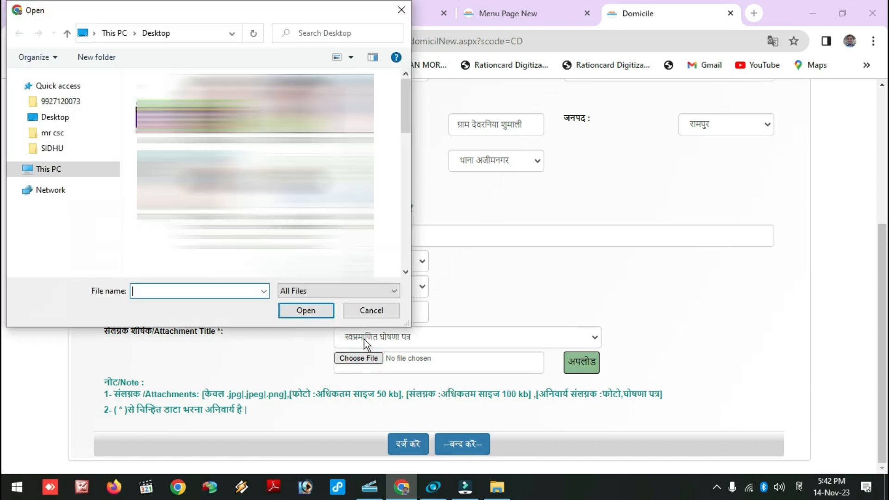
{"action": "left_click_drag", "start_coordinate": [405, 97], "coordinate": [405, 123]}
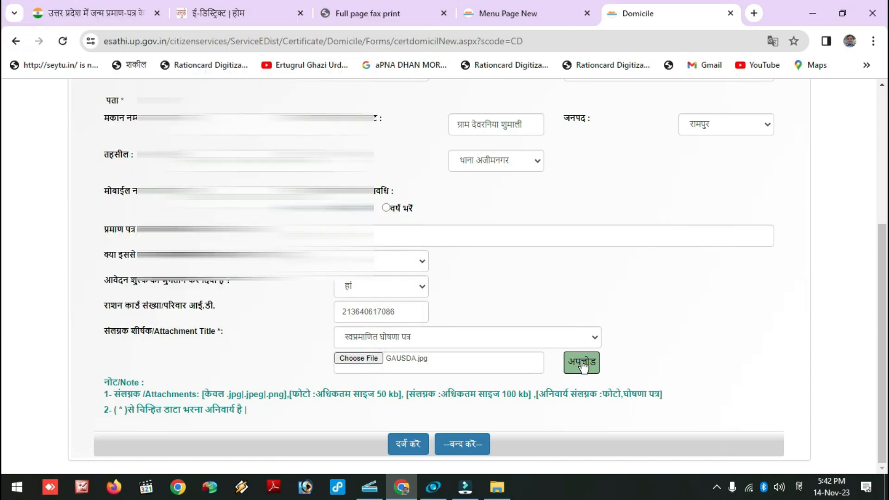
{"action": "left_click", "coordinate": [582, 362]}
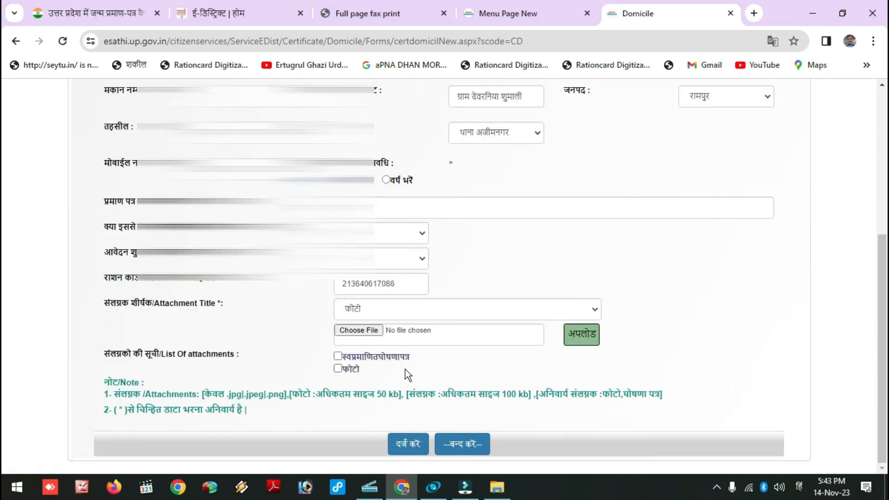
Step: Select the ration card or electricity bill copy title and pick its file
{"action": "left_click", "coordinate": [531, 313]}
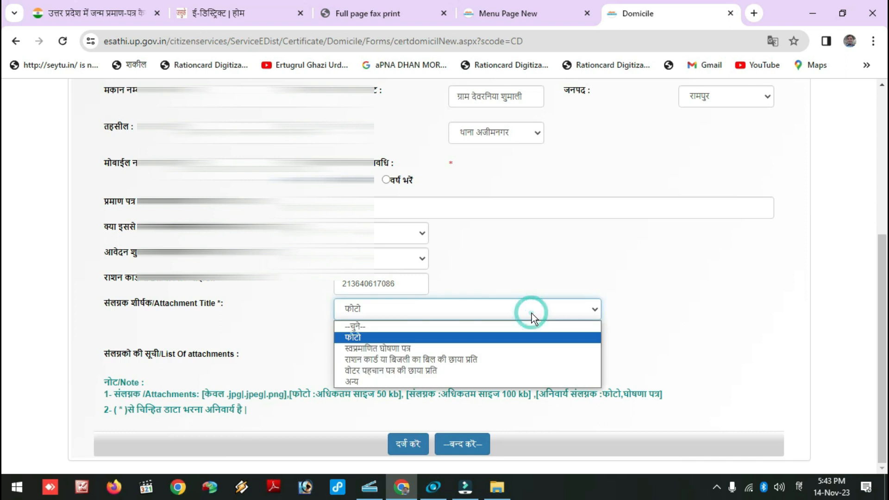
{"action": "left_click", "coordinate": [476, 360]}
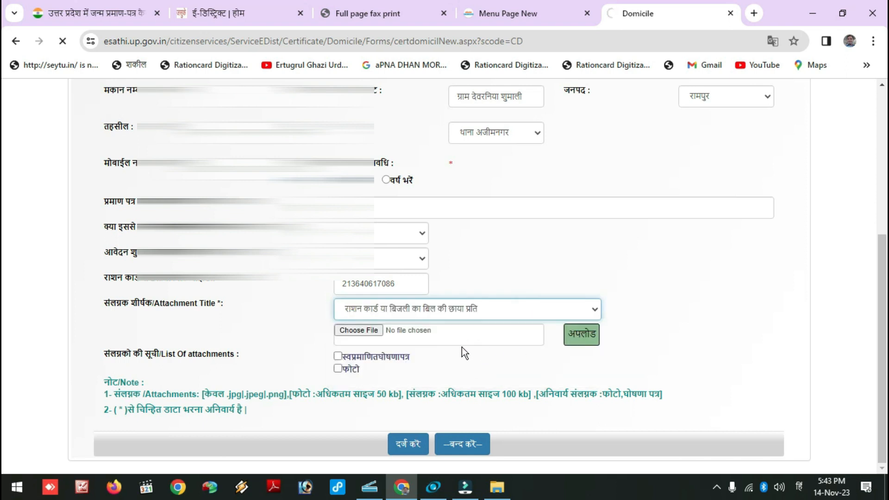
{"action": "left_click", "coordinate": [363, 331]}
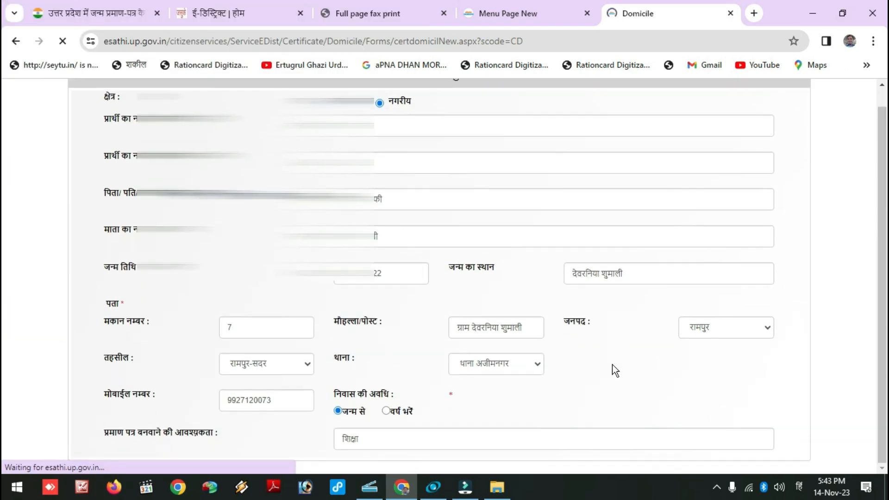
{"action": "scroll", "coordinate": [694, 389], "scroll_direction": "down", "scroll_amount": 5}
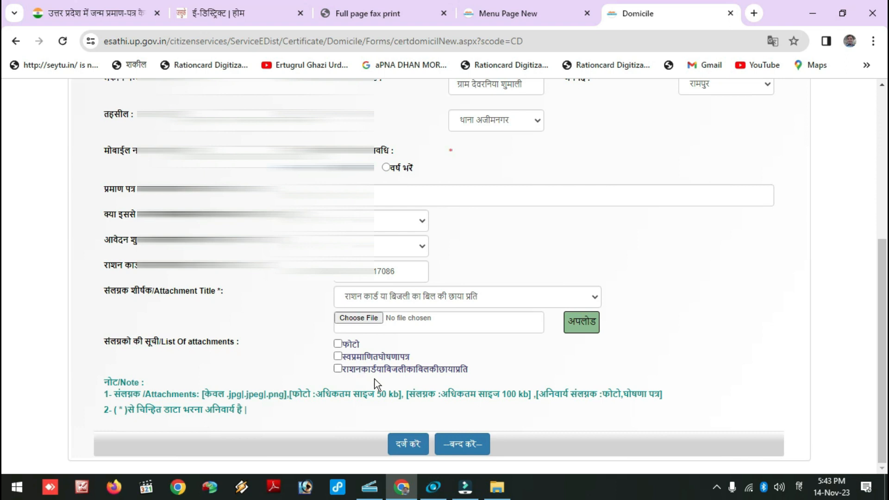
Step: Upload the PITA KA ADHAR image as the voter ID copy attachment
{"action": "left_click", "coordinate": [476, 301]}
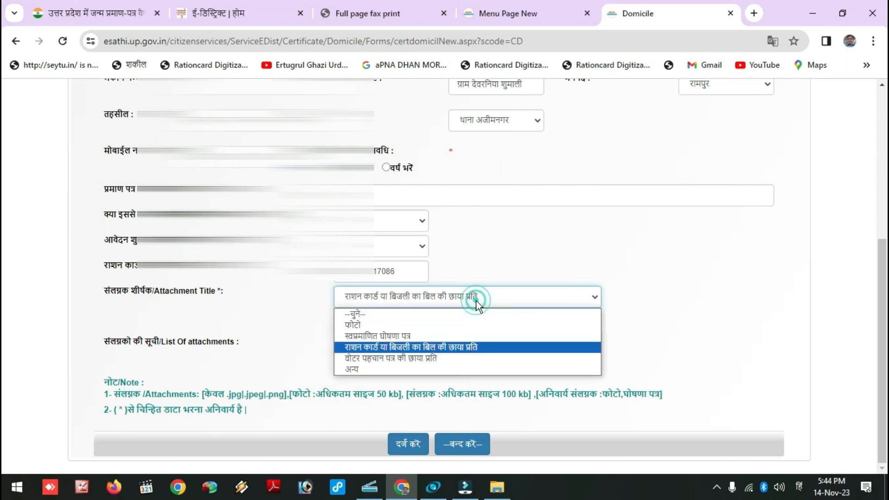
{"action": "left_click", "coordinate": [412, 357]}
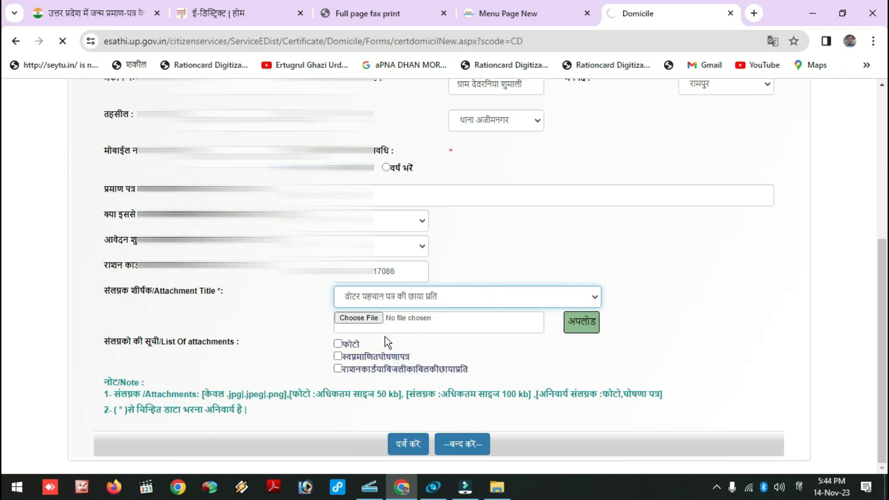
{"action": "left_click", "coordinate": [361, 318]}
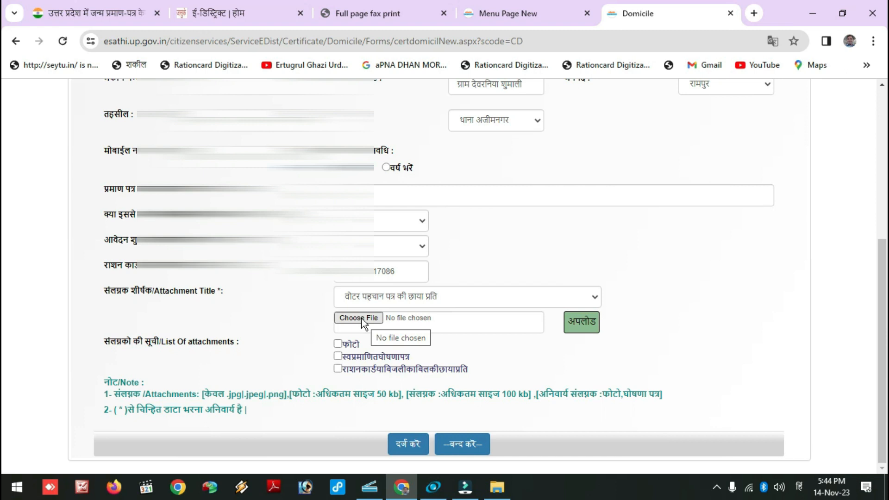
{"action": "left_click", "coordinate": [362, 320]}
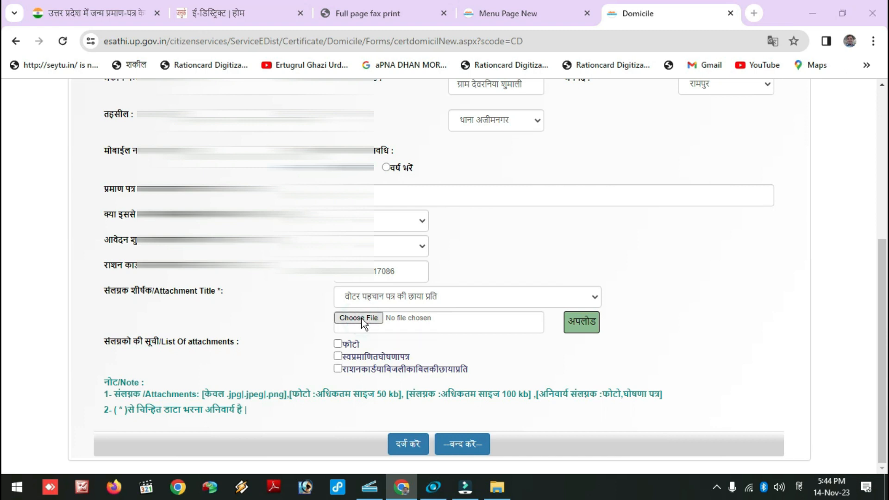
{"action": "left_click", "coordinate": [393, 311]}
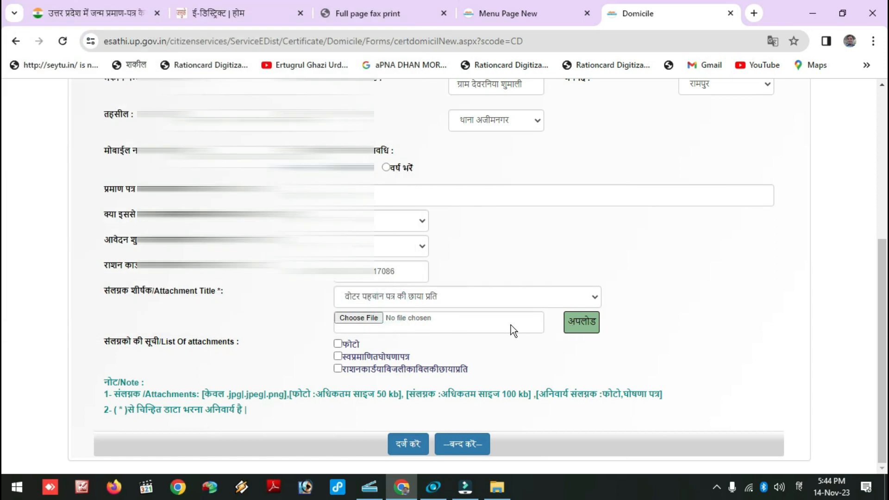
{"action": "left_click", "coordinate": [369, 318]}
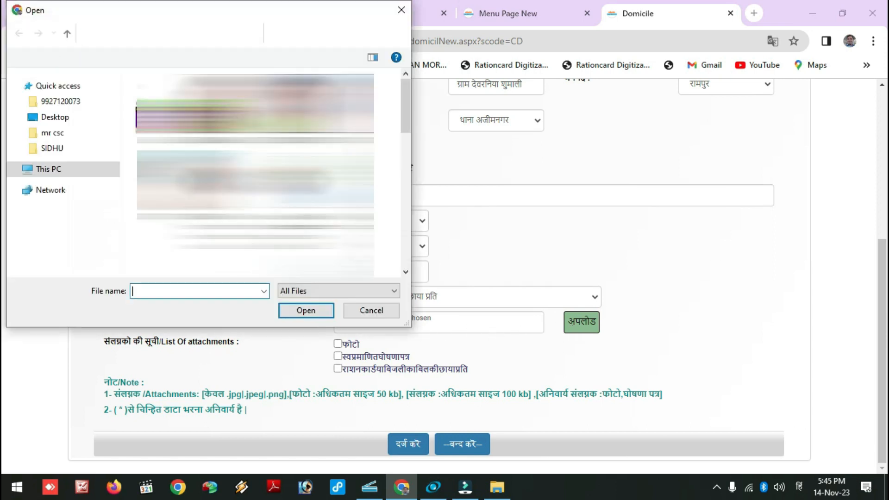
{"action": "left_click_drag", "start_coordinate": [402, 112], "coordinate": [404, 177]}
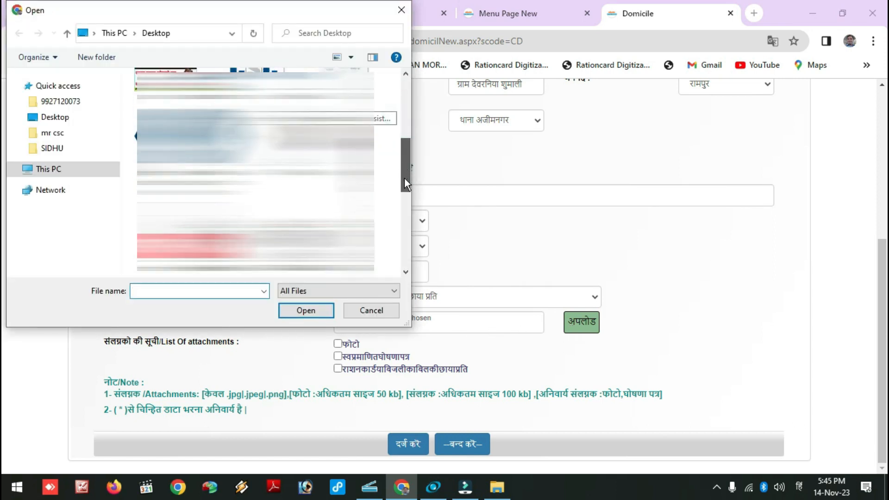
{"action": "left_click", "coordinate": [372, 208]}
{"action": "left_click", "coordinate": [327, 311]}
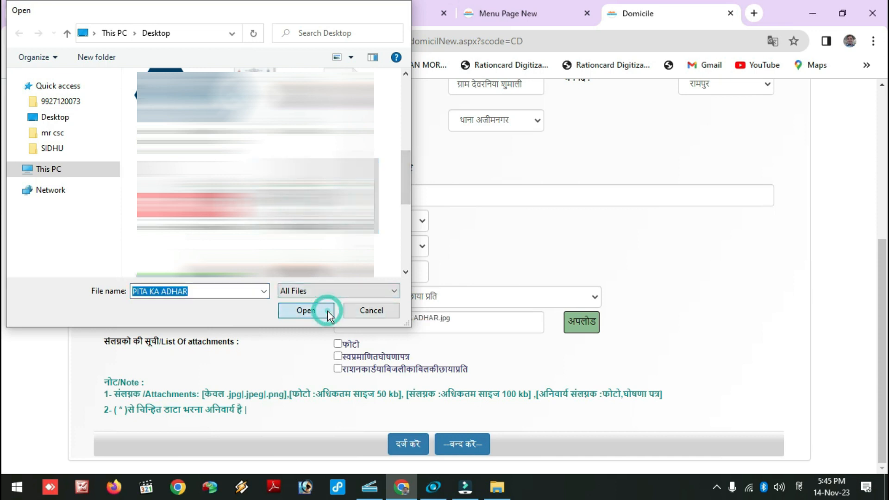
{"action": "left_click", "coordinate": [591, 324]}
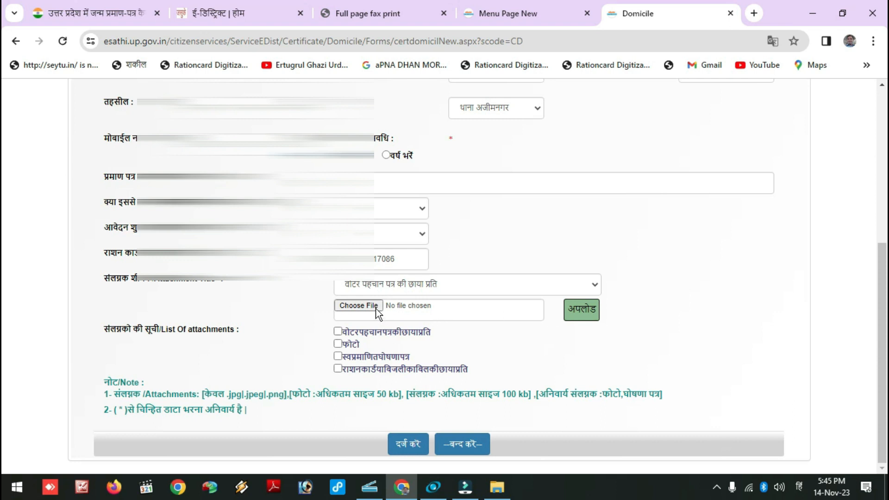
Step: Upload JANAM.jpg as a new attachment of type अन्य
{"action": "left_click", "coordinate": [395, 284]}
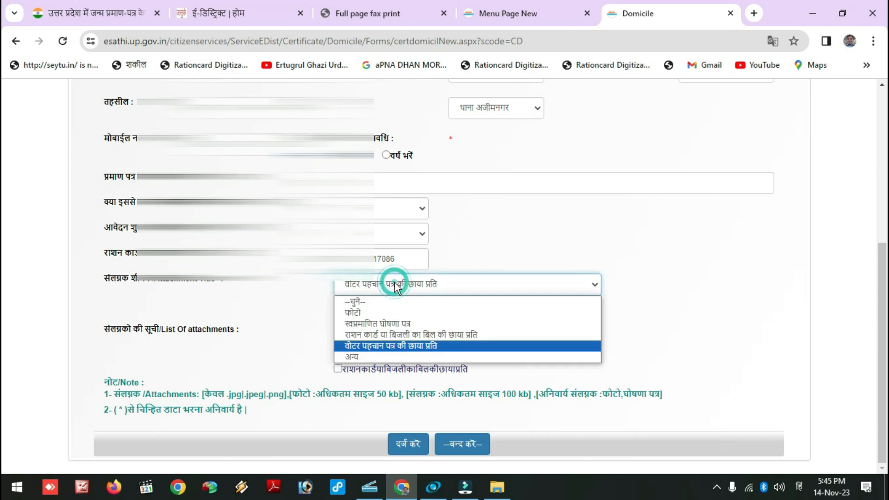
{"action": "left_click", "coordinate": [360, 357]}
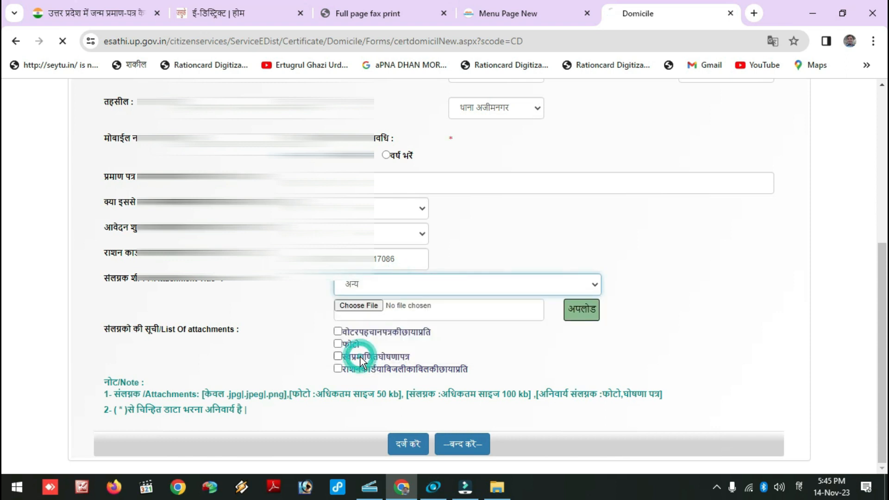
{"action": "left_click", "coordinate": [359, 306]}
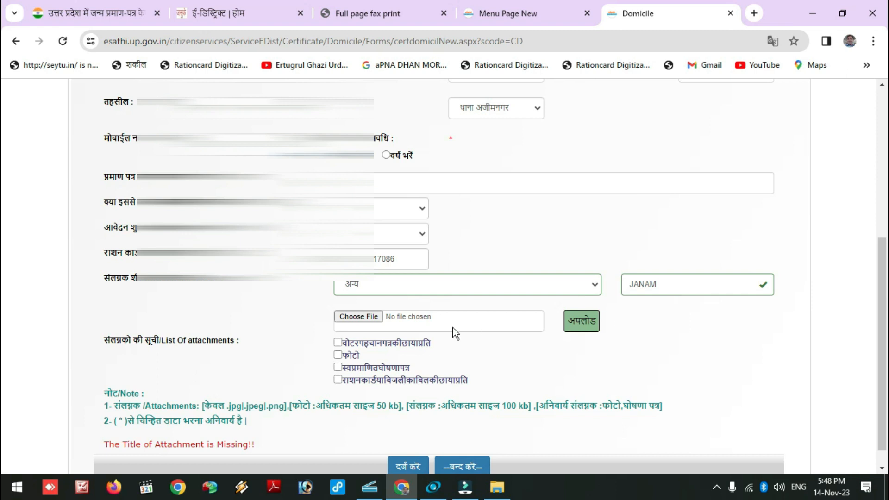
{"action": "left_click", "coordinate": [368, 322]}
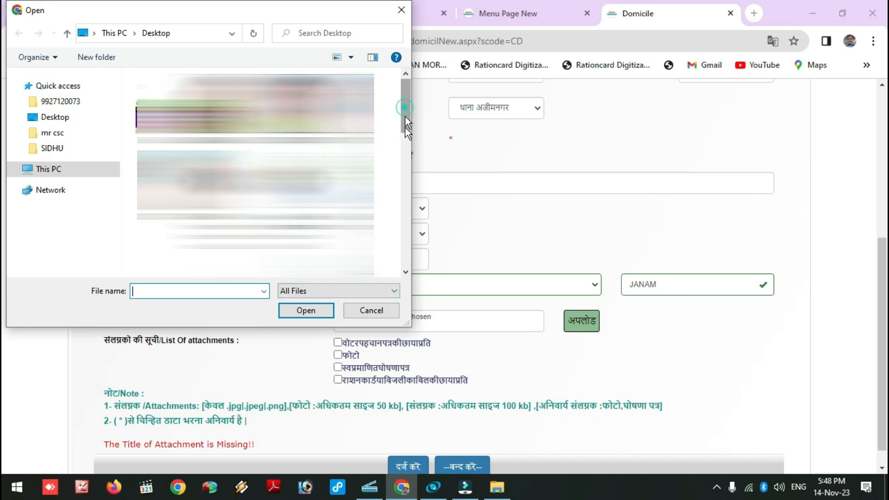
{"action": "left_click_drag", "start_coordinate": [404, 107], "coordinate": [404, 157]}
{"action": "left_click", "coordinate": [296, 171]}
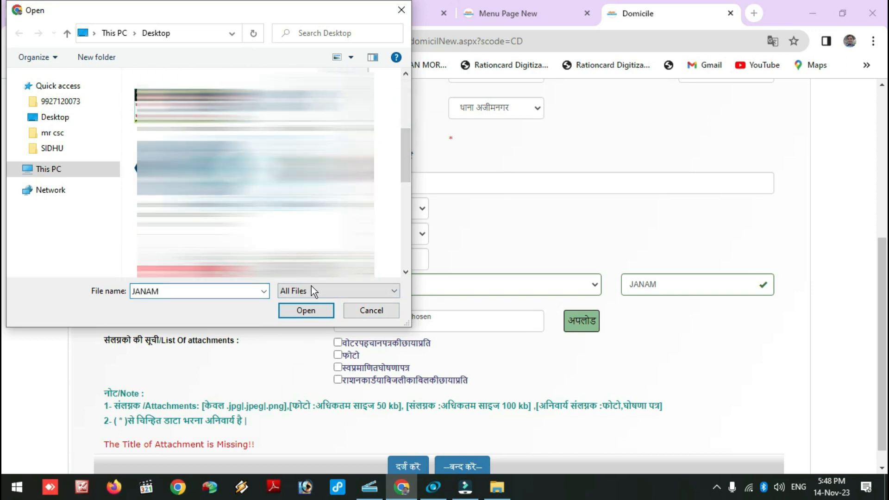
{"action": "left_click", "coordinate": [304, 311]}
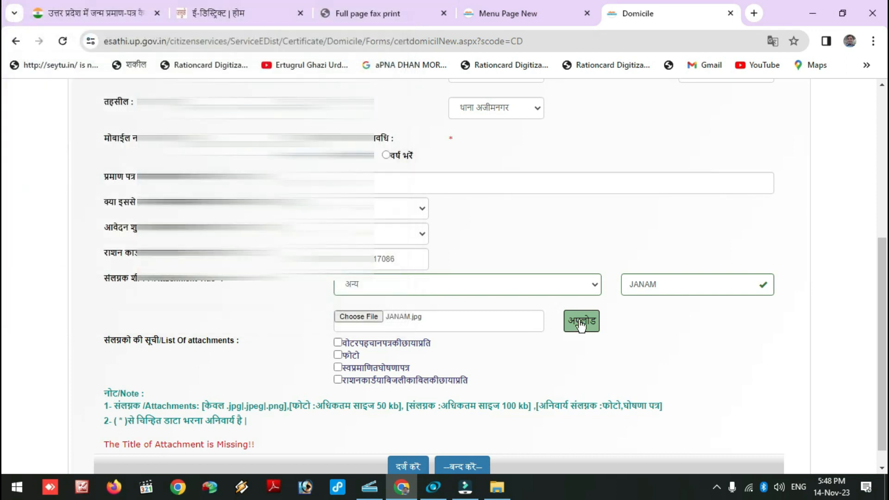
{"action": "left_click", "coordinate": [582, 324]}
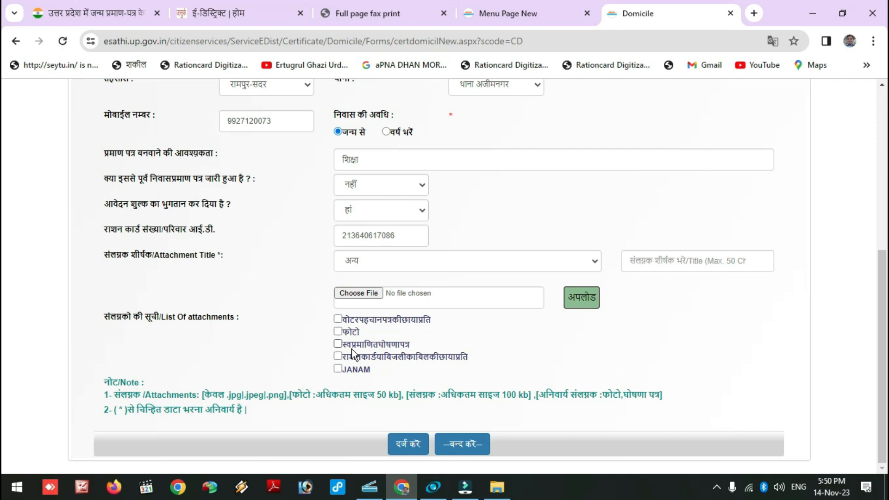
Step: Open the स्वप्रमाणित घोषणा पत्र PDF from the e-District home page, then return to the domicile form
{"action": "left_click", "coordinate": [509, 14]}
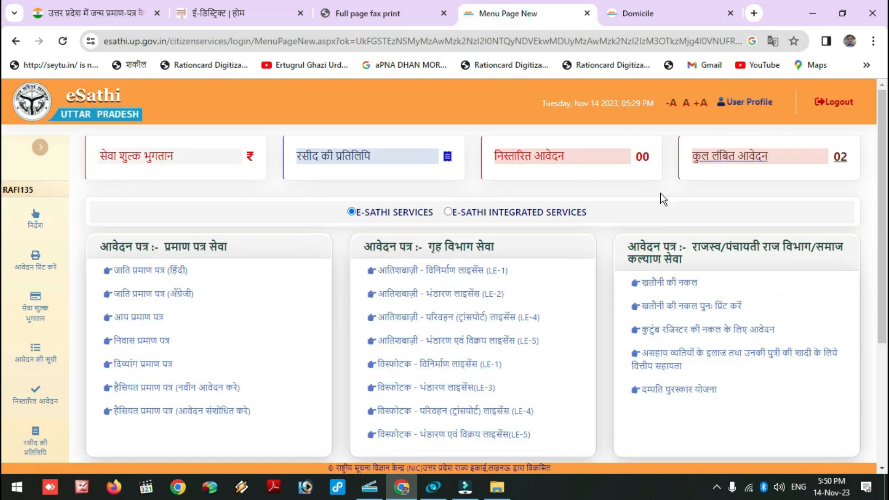
{"action": "left_click", "coordinate": [252, 16]}
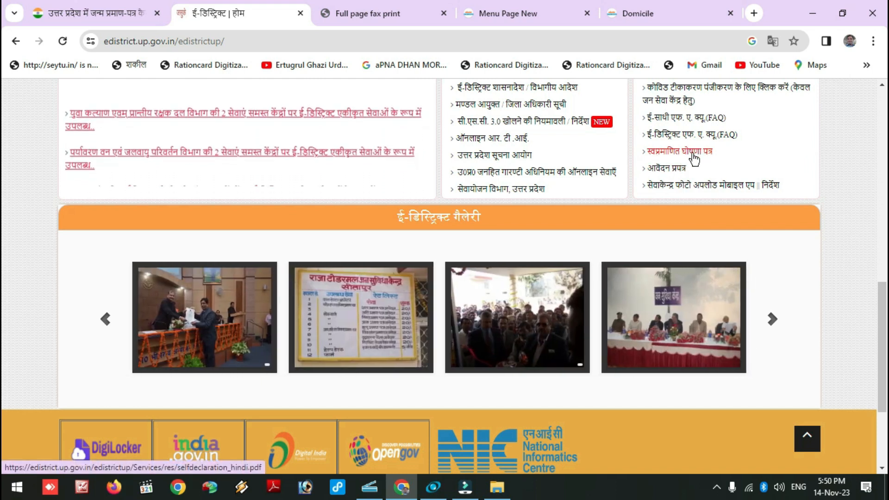
{"action": "left_click", "coordinate": [680, 153]}
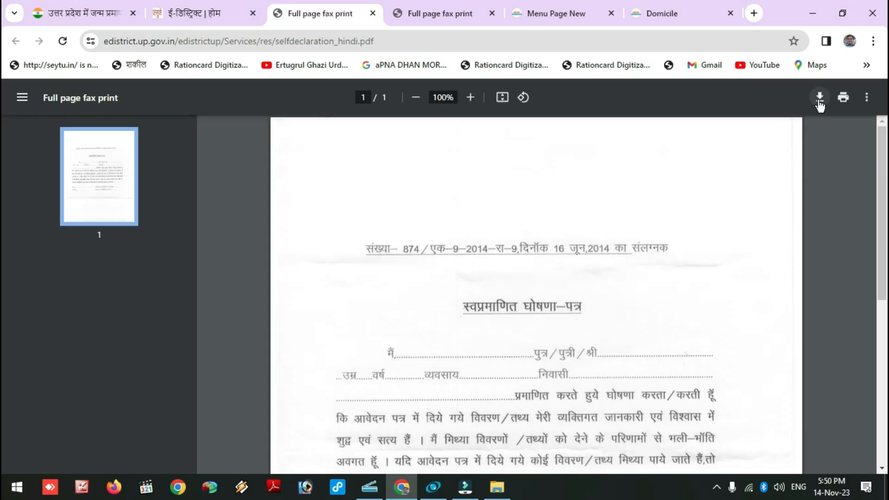
{"action": "scroll", "coordinate": [644, 223], "scroll_direction": "down", "scroll_amount": 5}
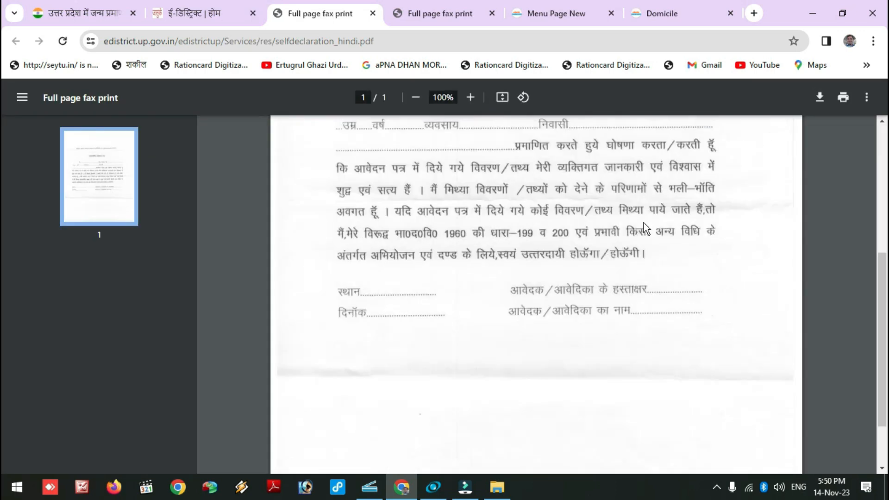
{"action": "scroll", "coordinate": [629, 229], "scroll_direction": "up", "scroll_amount": 4}
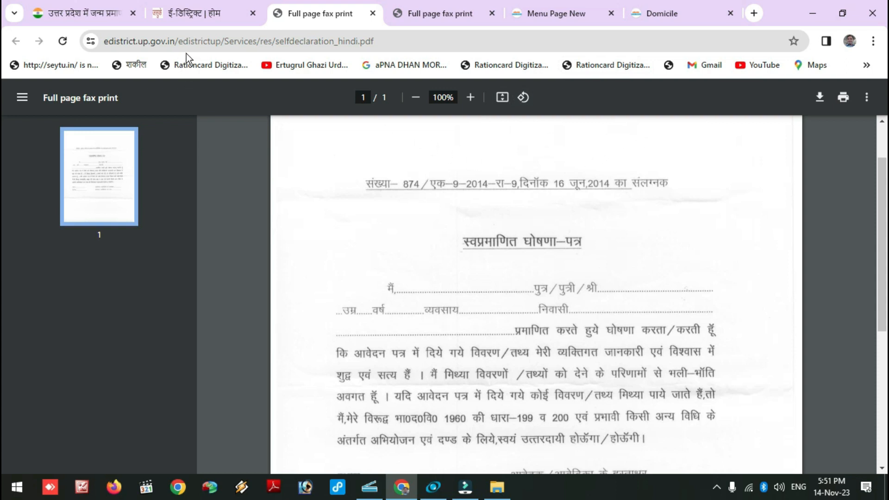
{"action": "left_click", "coordinate": [194, 16]}
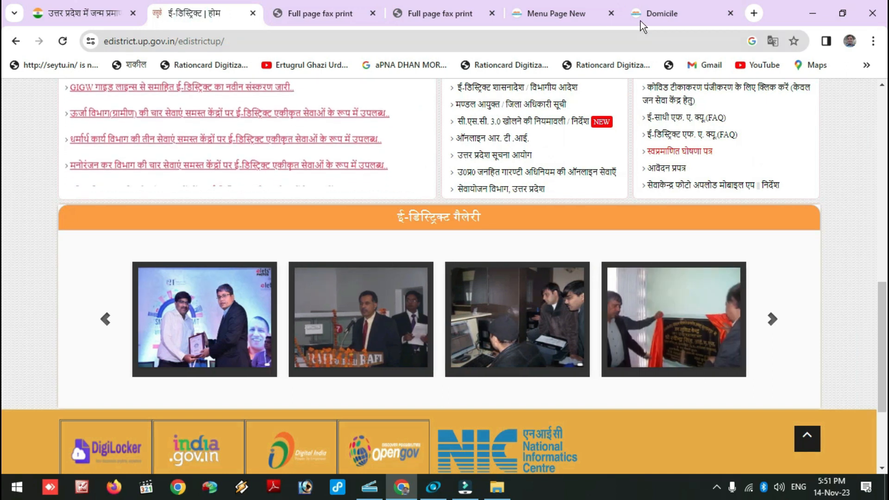
{"action": "left_click", "coordinate": [654, 15]}
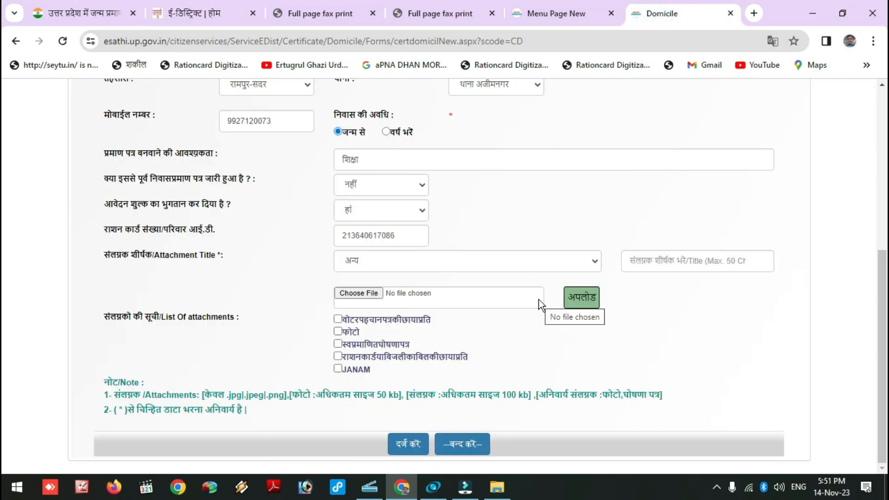
Step: Submit the form with दर्ज करें and review the preview's application number and five attachments
{"action": "left_click", "coordinate": [405, 443]}
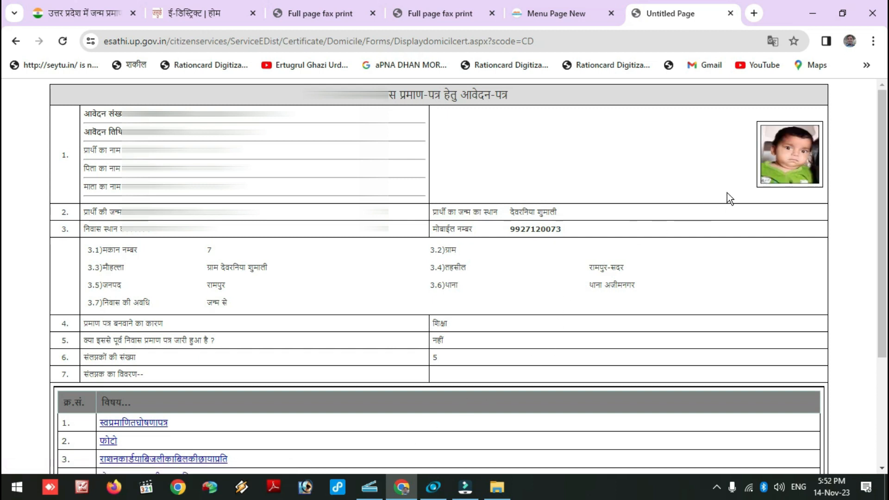
{"action": "left_click_drag", "start_coordinate": [122, 114], "coordinate": [289, 113]}
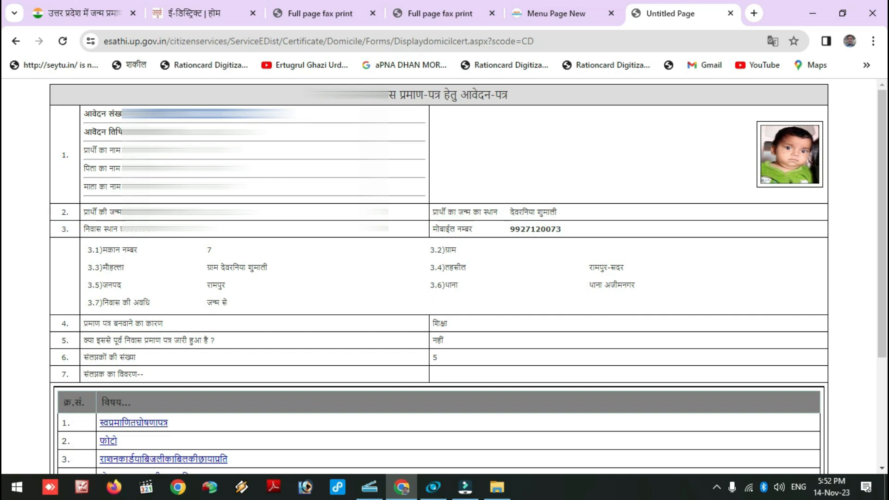
{"action": "scroll", "coordinate": [439, 278], "scroll_direction": "down", "scroll_amount": 3}
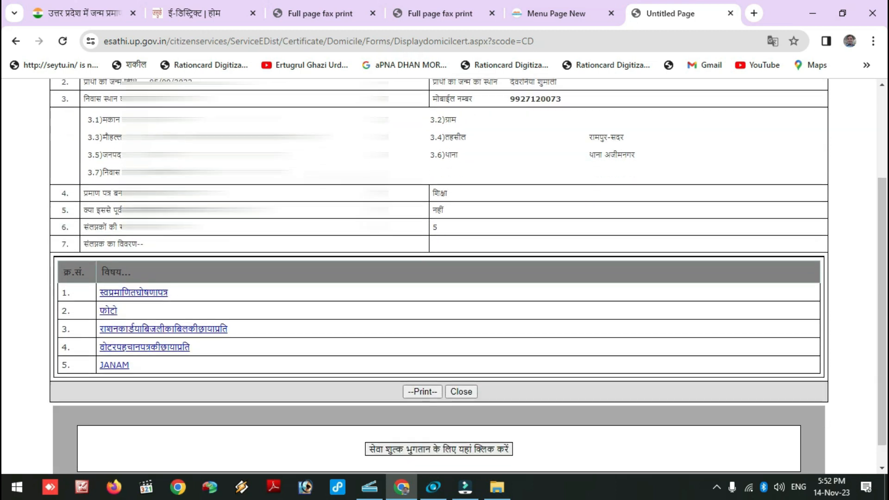
{"action": "scroll", "coordinate": [439, 277], "scroll_direction": "up", "scroll_amount": 3}
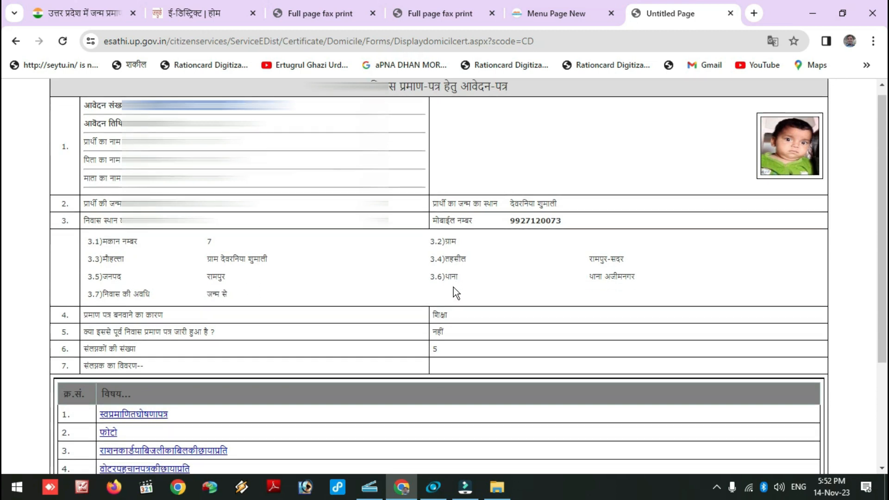
{"action": "scroll", "coordinate": [454, 287], "scroll_direction": "down", "scroll_amount": 3}
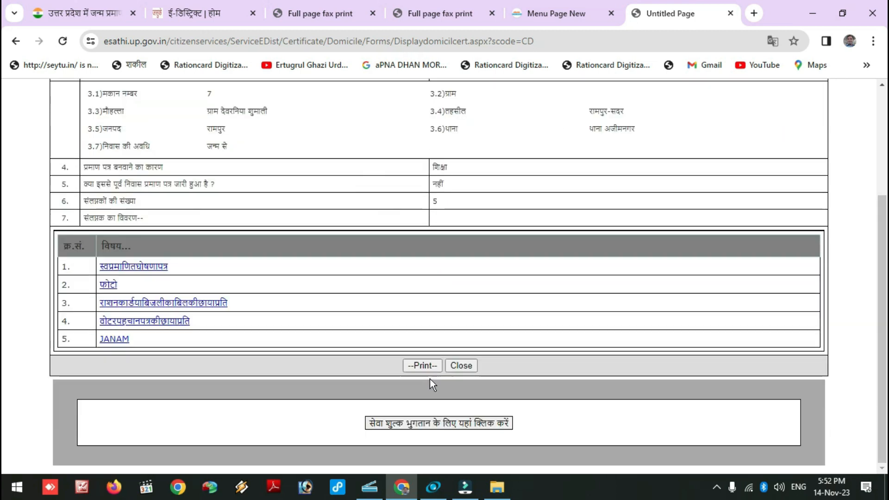
Step: Fetch the fee details for this application number and proceed to pay the ₹15 fee
{"action": "left_click", "coordinate": [424, 424]}
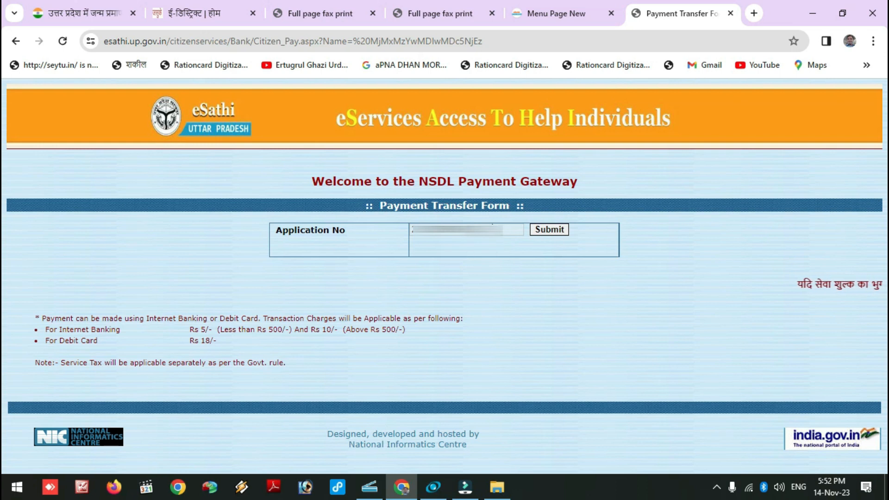
{"action": "left_click_drag", "start_coordinate": [500, 230], "coordinate": [404, 244]}
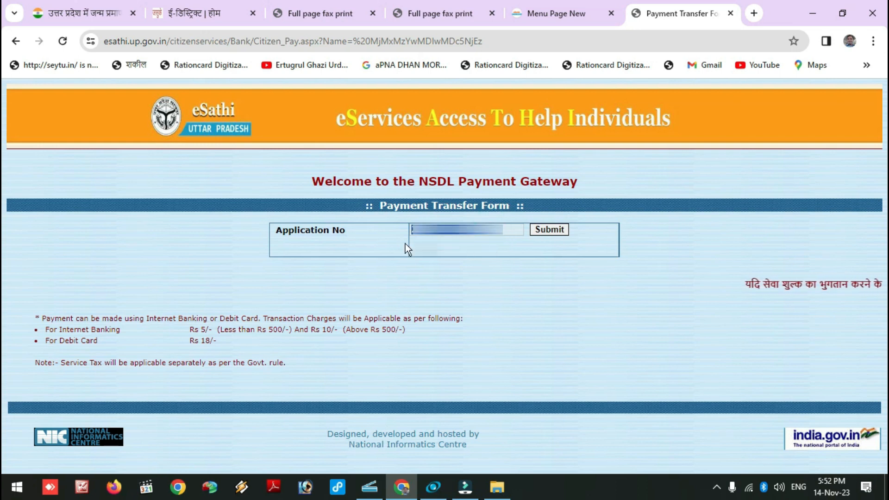
{"action": "left_click", "coordinate": [521, 248]}
{"action": "left_click", "coordinate": [545, 229]}
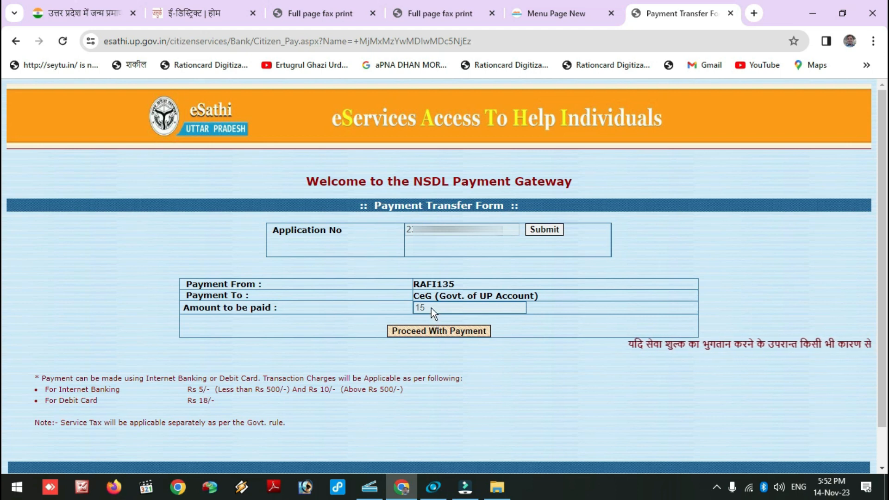
{"action": "left_click", "coordinate": [415, 331]}
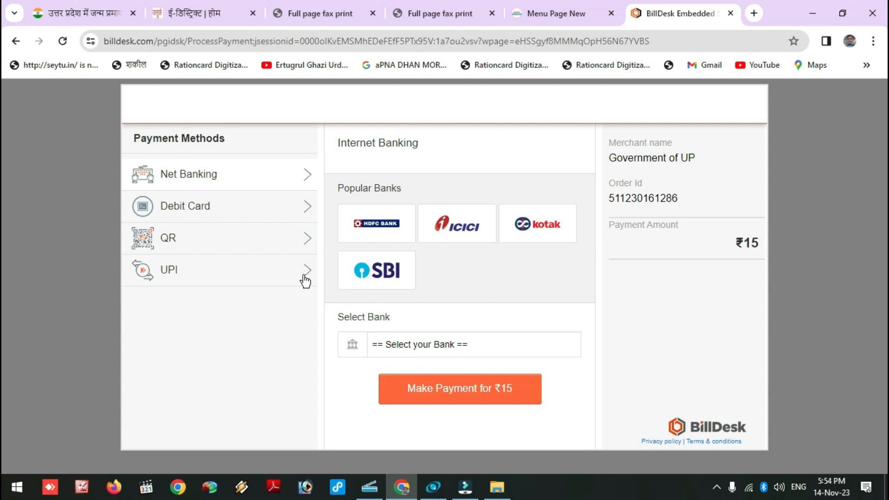
Step: Choose QR payment with BHIM UPI and make the ₹15 payment to display the code
{"action": "left_click", "coordinate": [309, 245]}
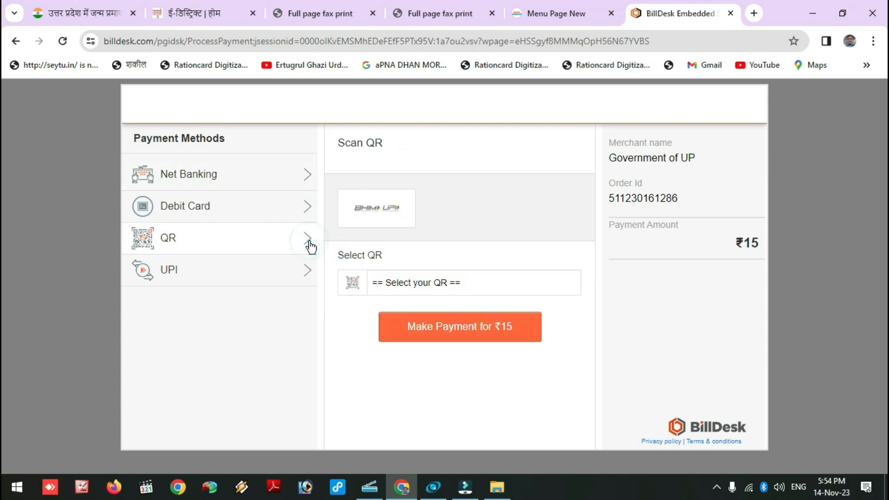
{"action": "left_click", "coordinate": [471, 290]}
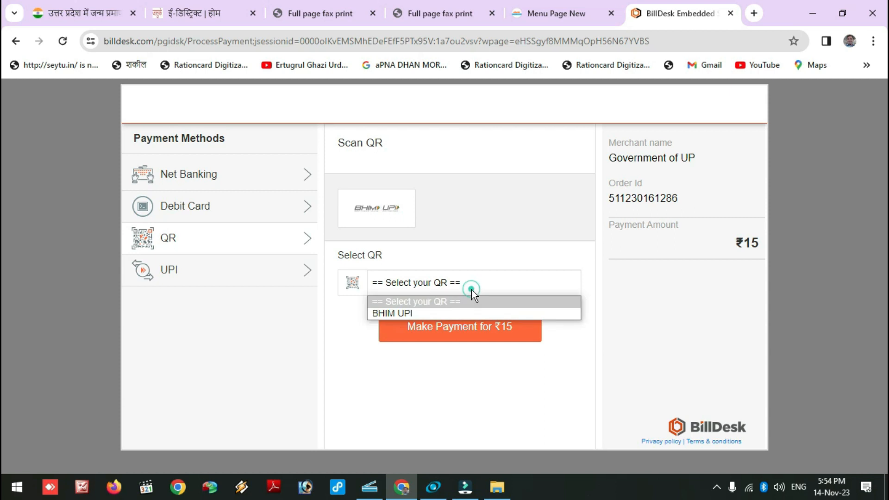
{"action": "left_click", "coordinate": [410, 313]}
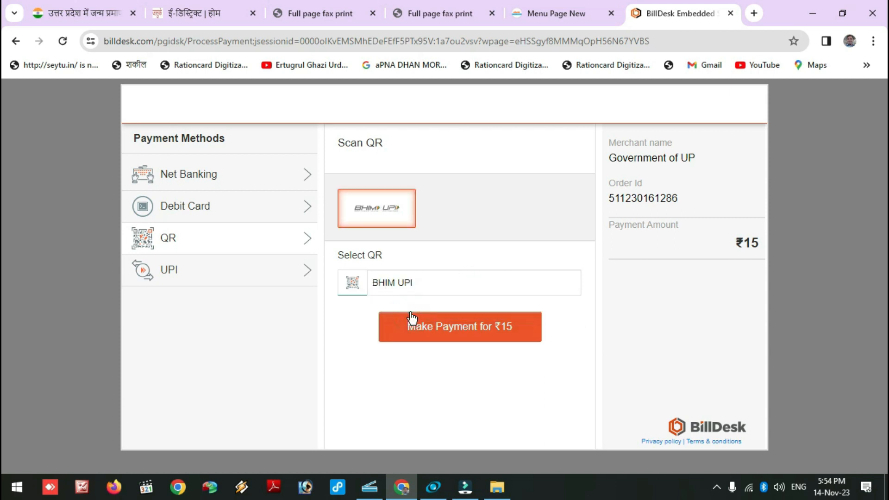
{"action": "left_click", "coordinate": [453, 332]}
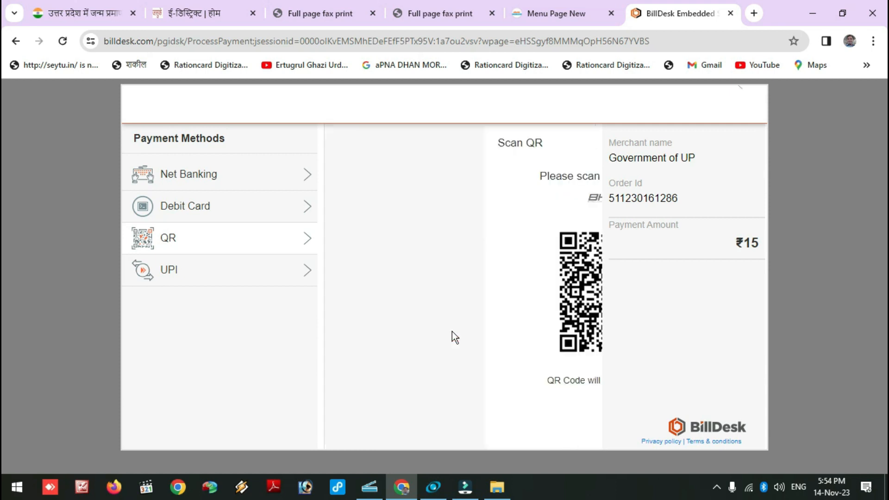